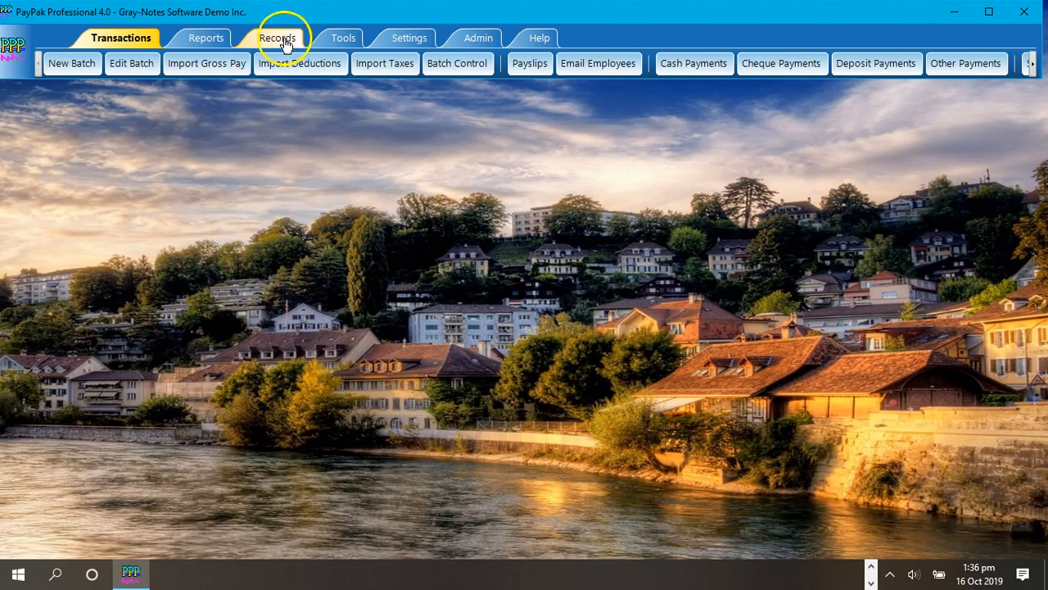
Step: Review the pay rates in the first employee's gross pay grid, including the Regular and Other rates, and close the record
click(760, 72)
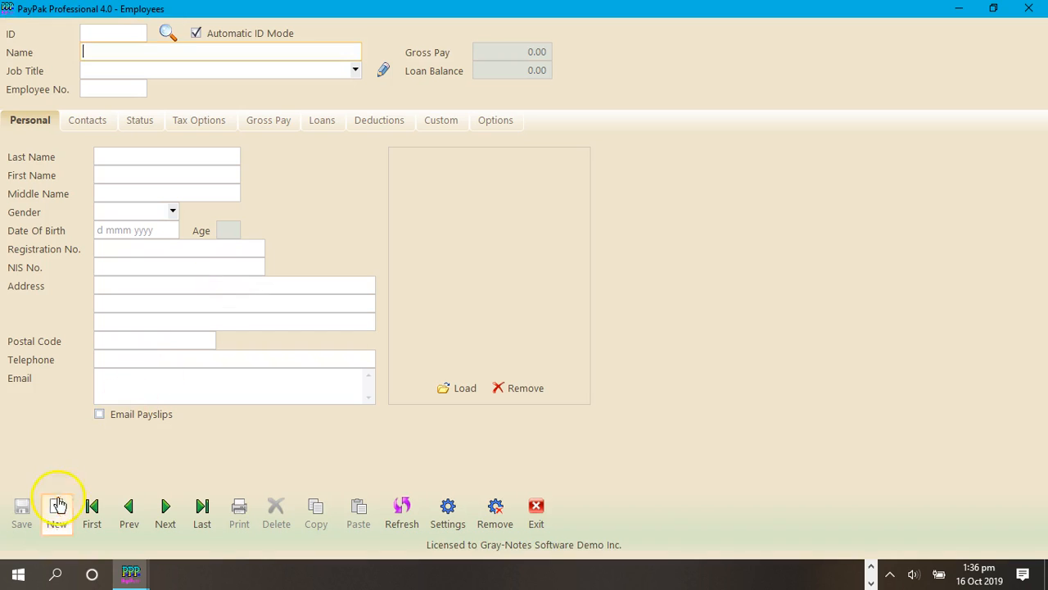
click(95, 508)
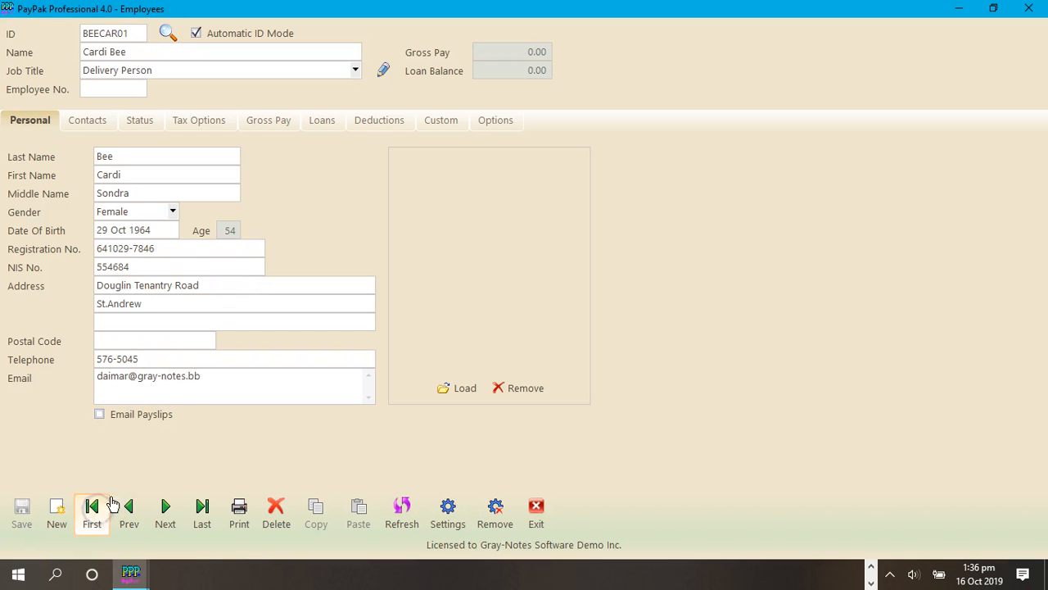
click(271, 120)
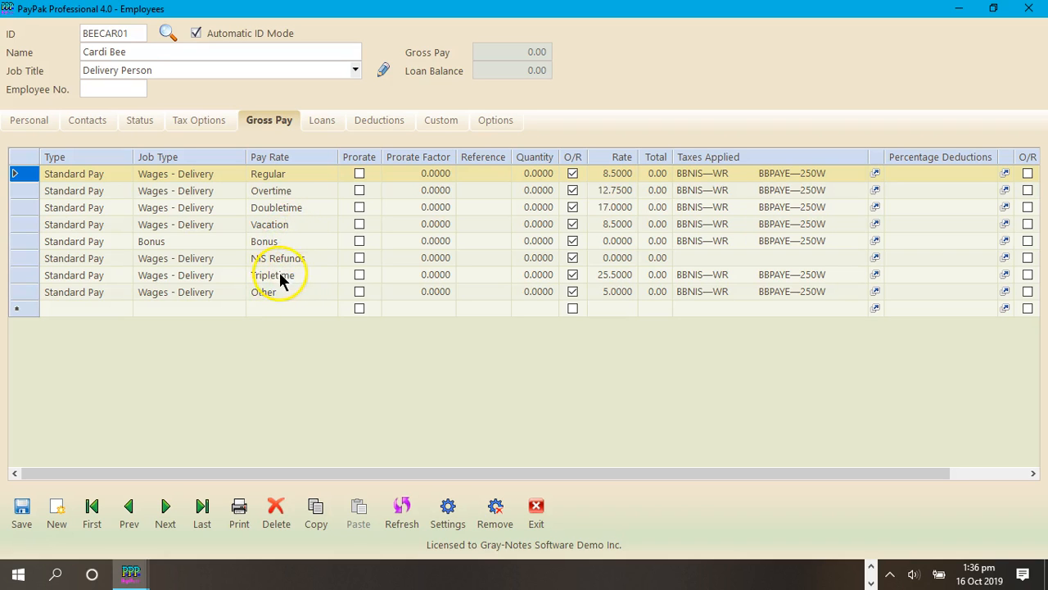
click(621, 294)
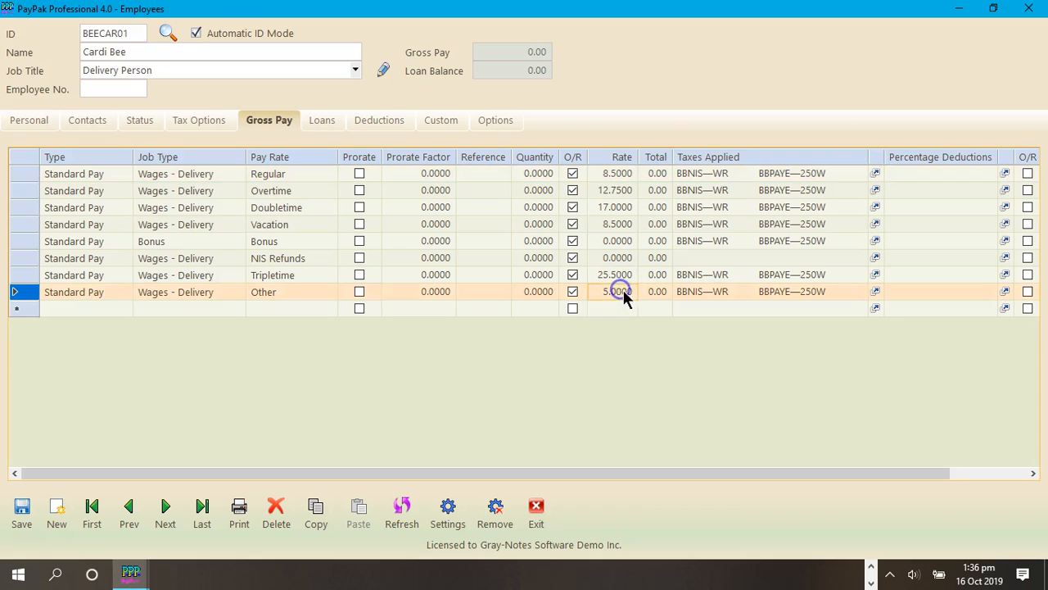
click(617, 175)
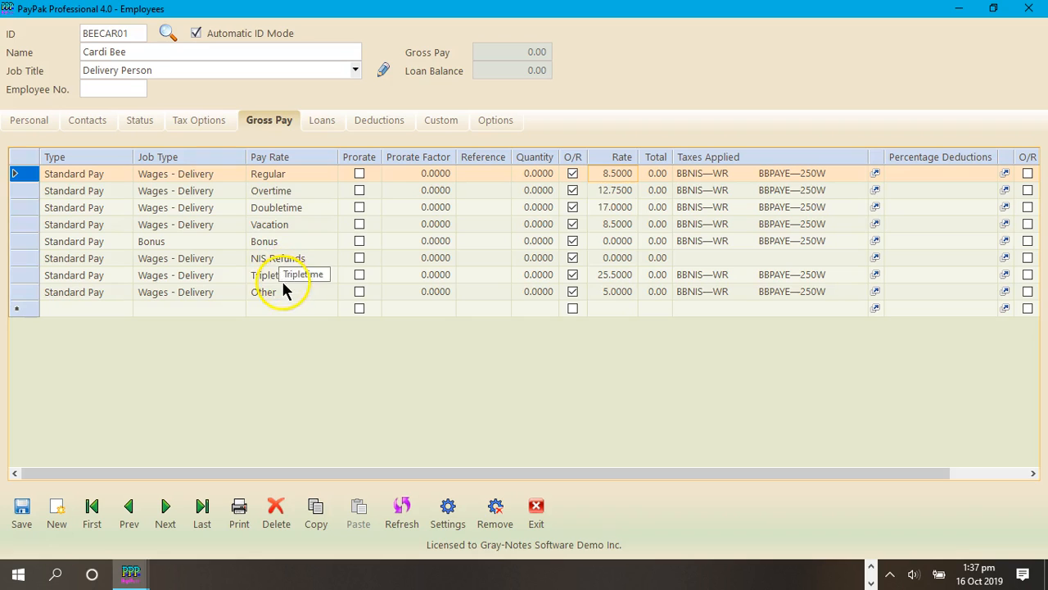
click(609, 291)
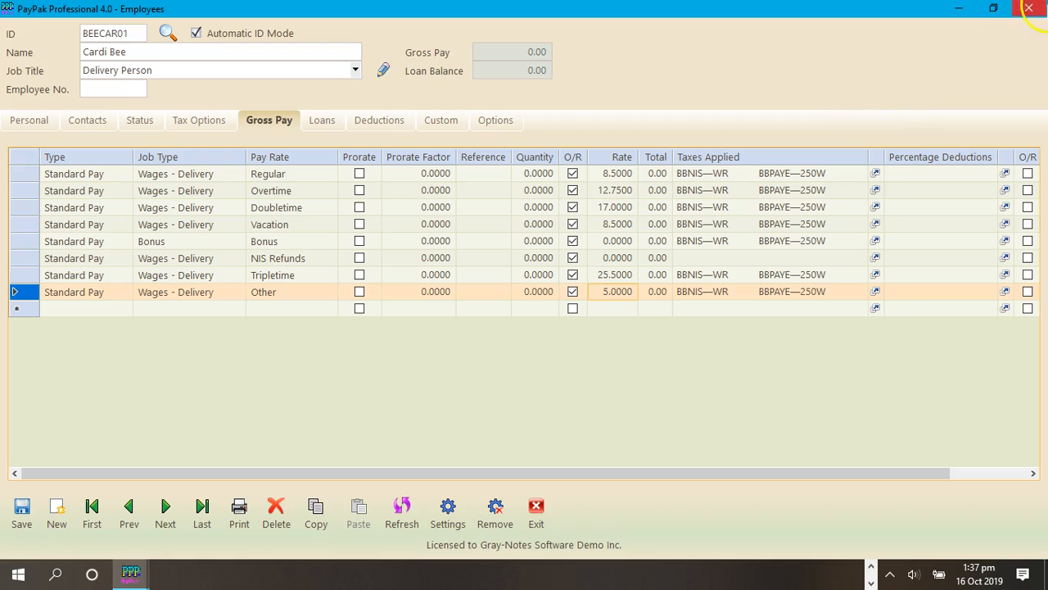
click(1027, 11)
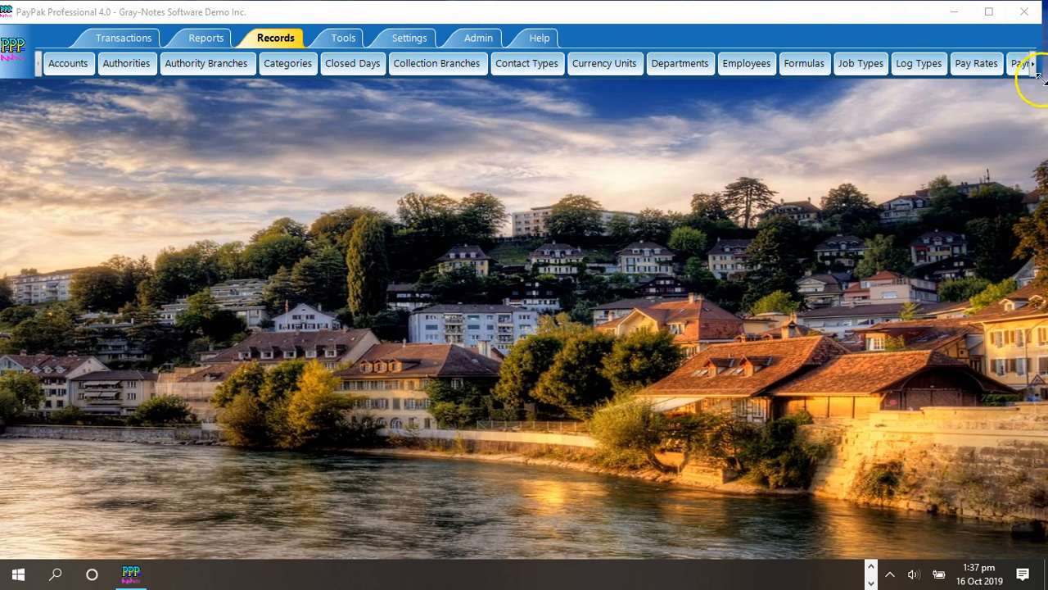
Step: Enable prorating on the Regular pay rate with a prorate factor of 1 and save the updated record
click(973, 65)
click(193, 129)
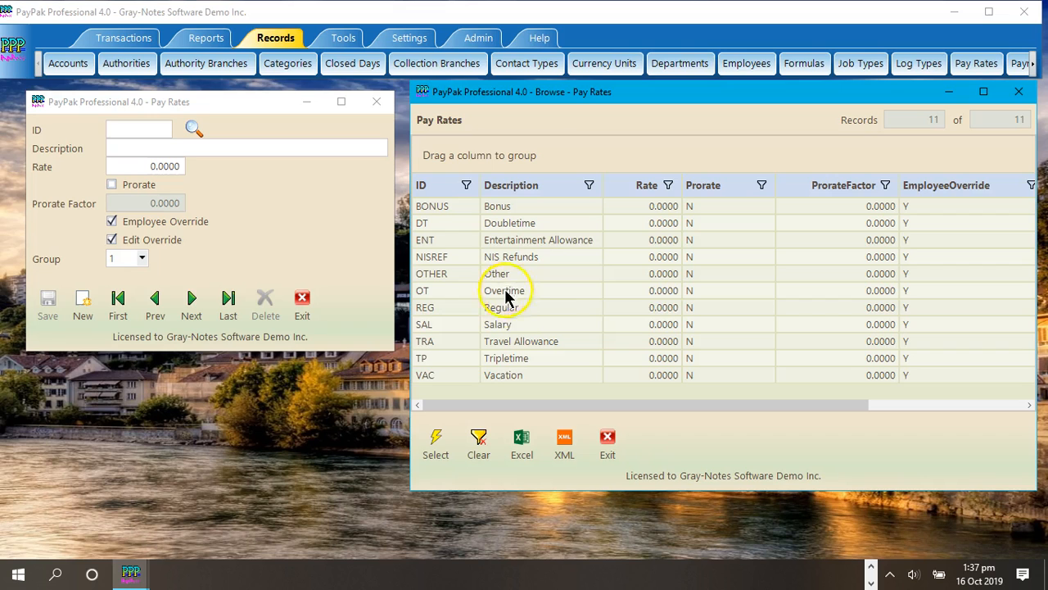
double_click(559, 307)
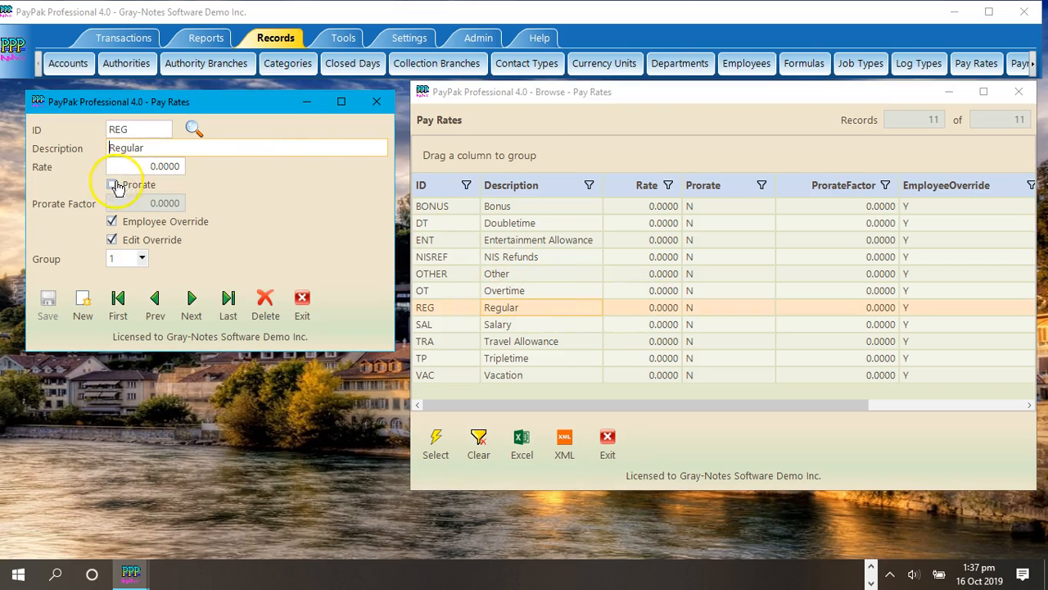
click(125, 187)
click(157, 203)
text(1)
click(48, 303)
click(541, 339)
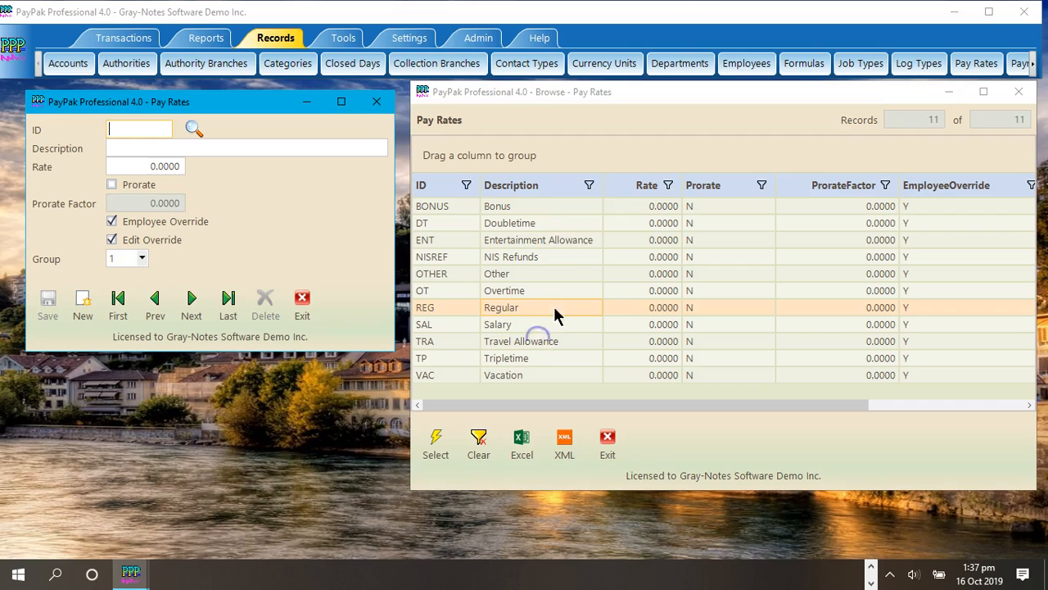
Step: Enable prorating on the Overtime pay rate with a prorate factor of 1.5 and save the record
double_click(524, 290)
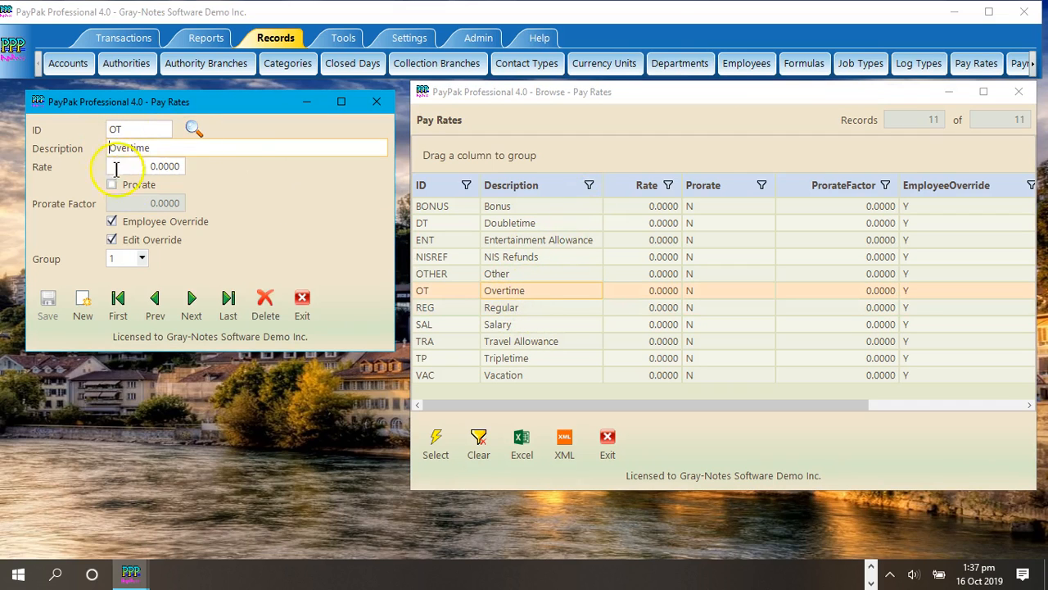
click(132, 188)
drag(144, 204, 245, 200)
text(1.5)
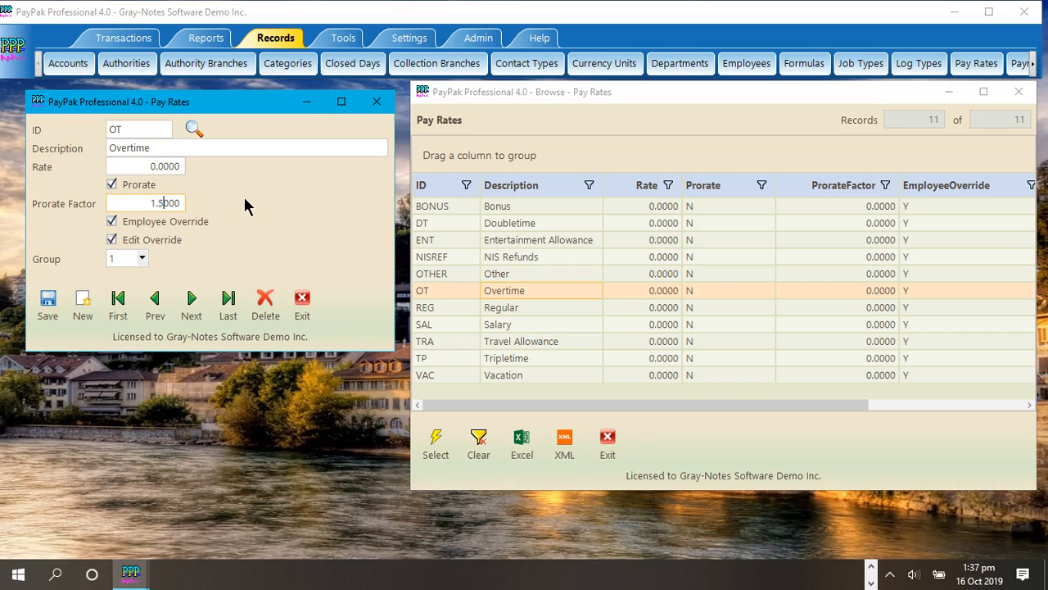
click(47, 303)
click(548, 338)
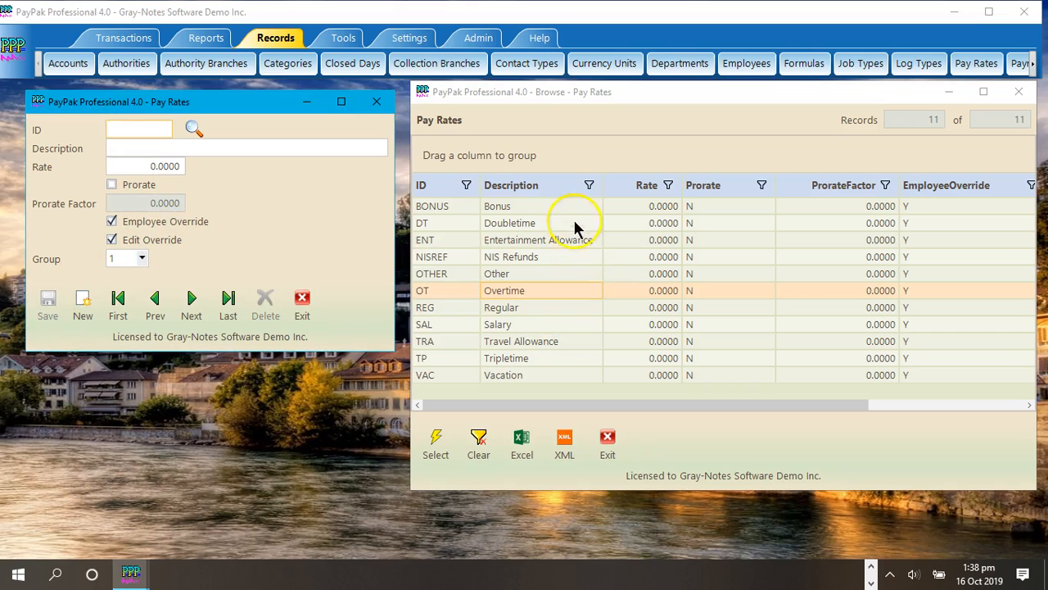
Step: Enable prorating on the Doubletime pay rate with a prorate factor of 2 and save the record
double_click(576, 222)
click(139, 184)
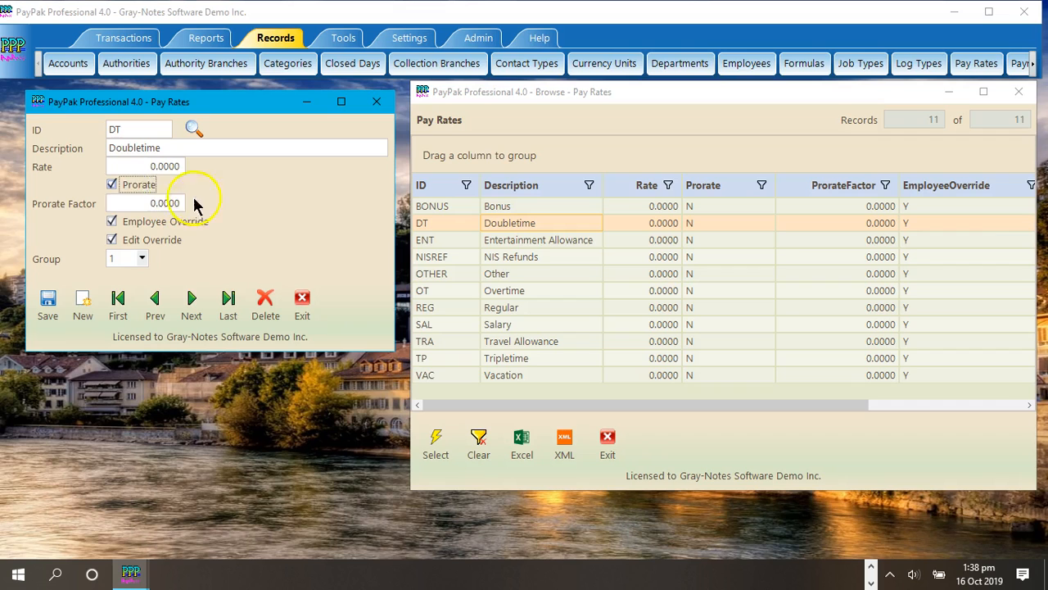
click(143, 202)
text(2)
click(48, 303)
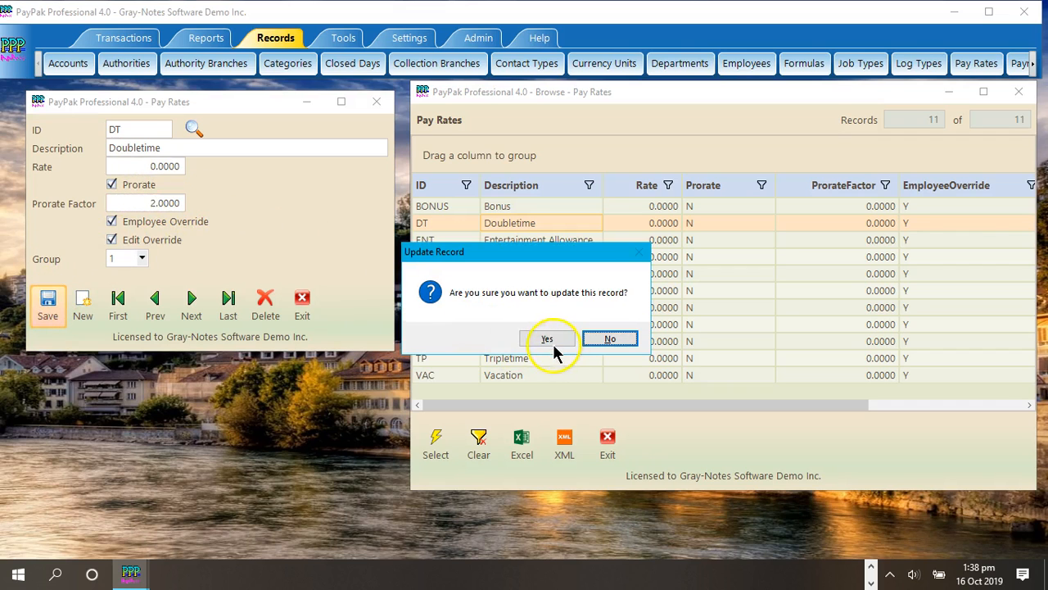
click(551, 343)
Step: Enable prorating on the Tripletime pay rate with a prorate factor of 3 and save the record
double_click(536, 360)
click(113, 185)
key(Tab)
text(3)
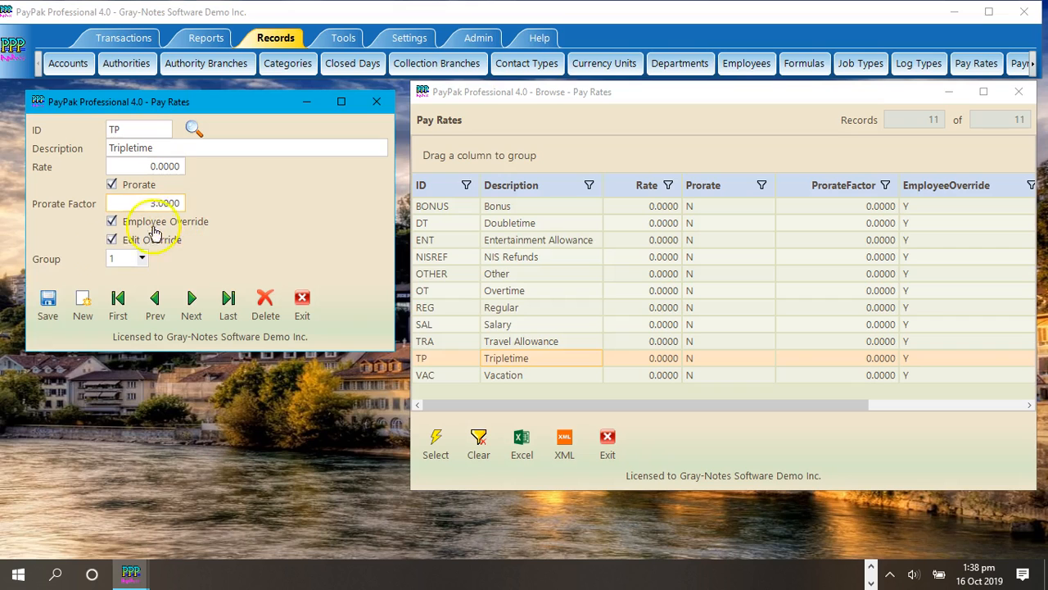
click(48, 303)
click(547, 339)
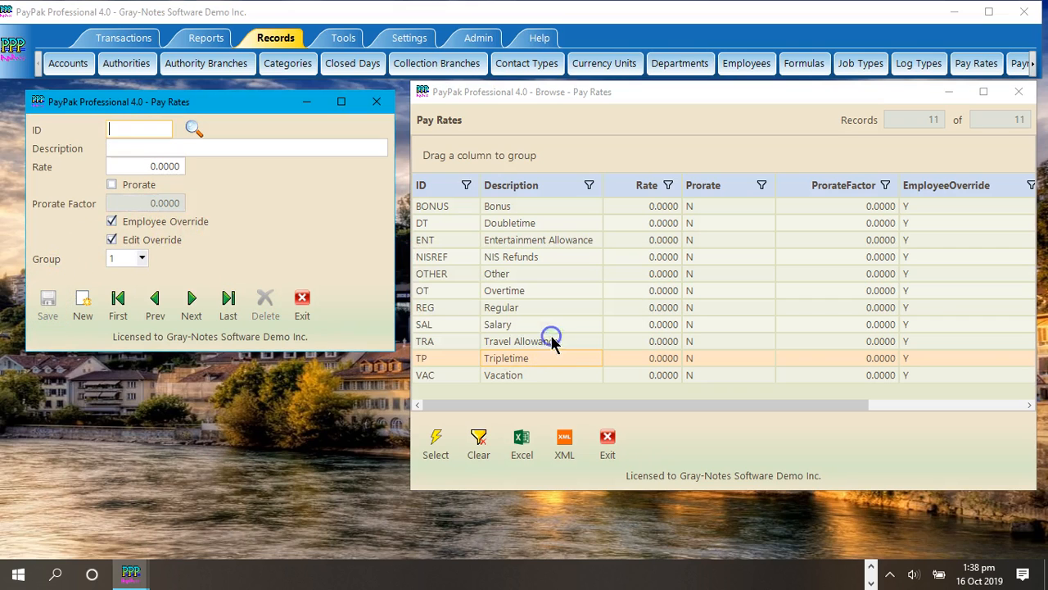
Step: Enable prorating on the Vacation pay rate with a prorate factor of 1 and save the record
double_click(525, 375)
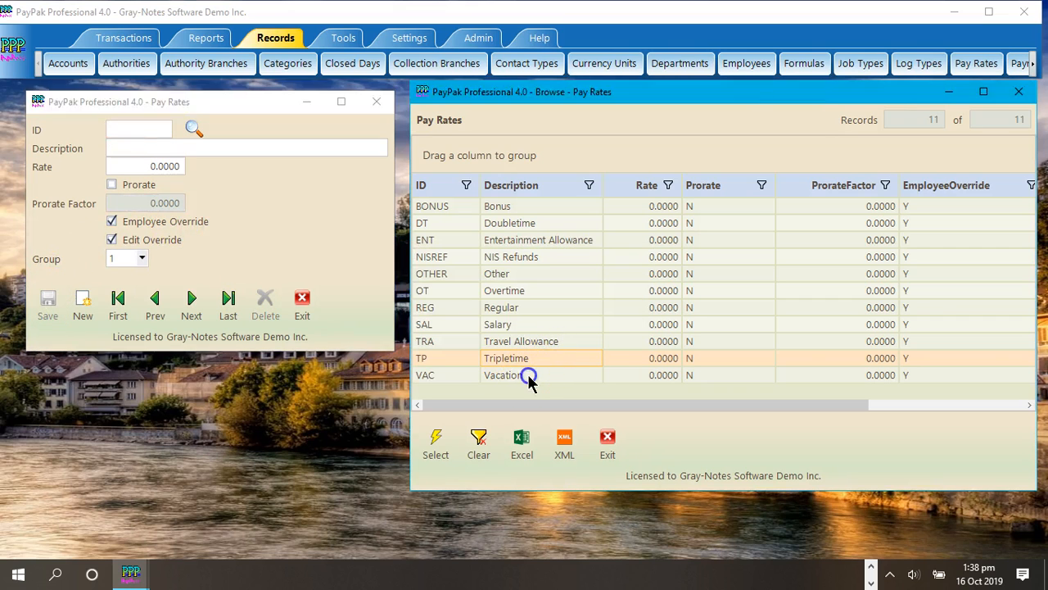
click(112, 184)
drag(153, 203, 231, 193)
text(1)
click(61, 303)
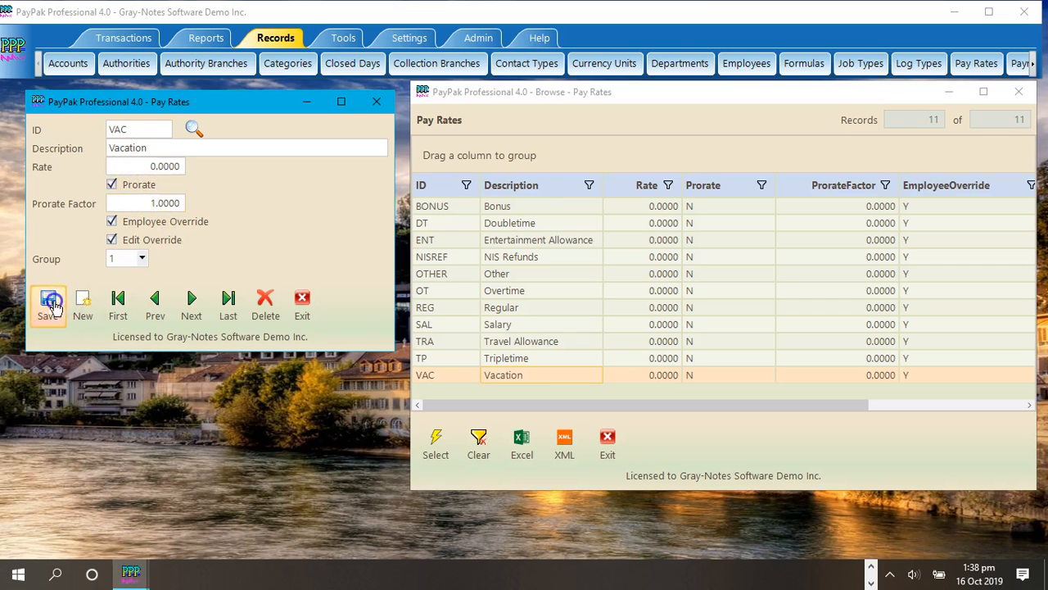
click(554, 344)
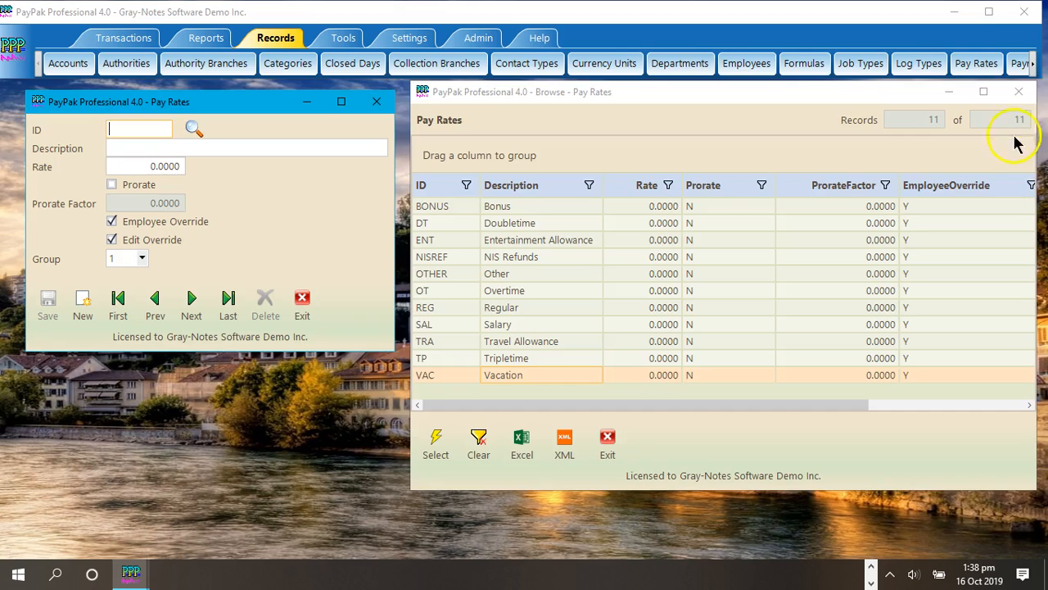
Step: Reload the pay rates list, check the prorate factors of the edited rates, and close the pay rate windows
click(1019, 92)
click(193, 127)
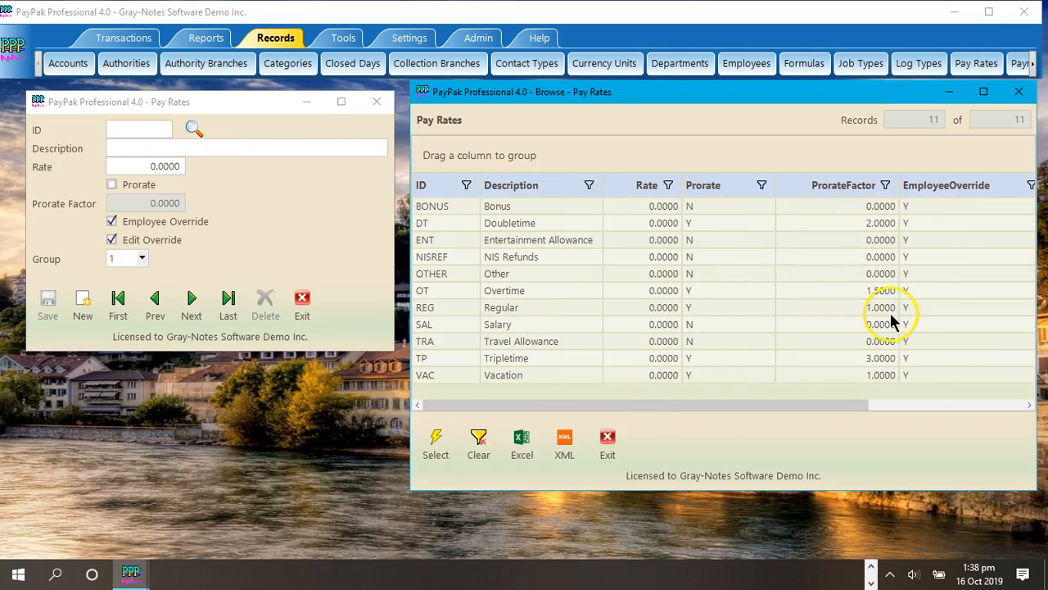
click(883, 292)
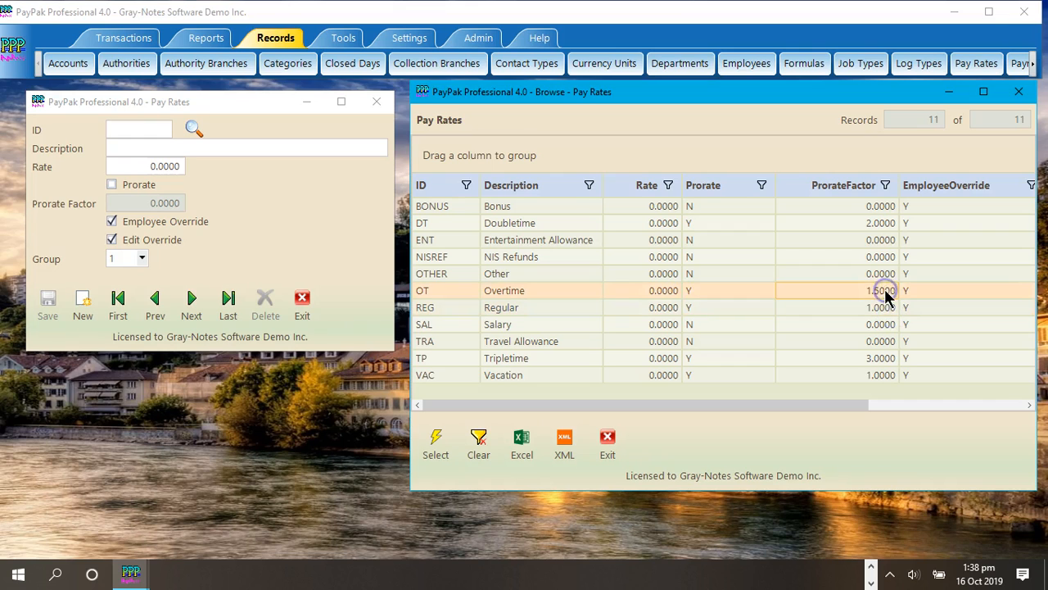
click(883, 224)
click(884, 359)
click(883, 377)
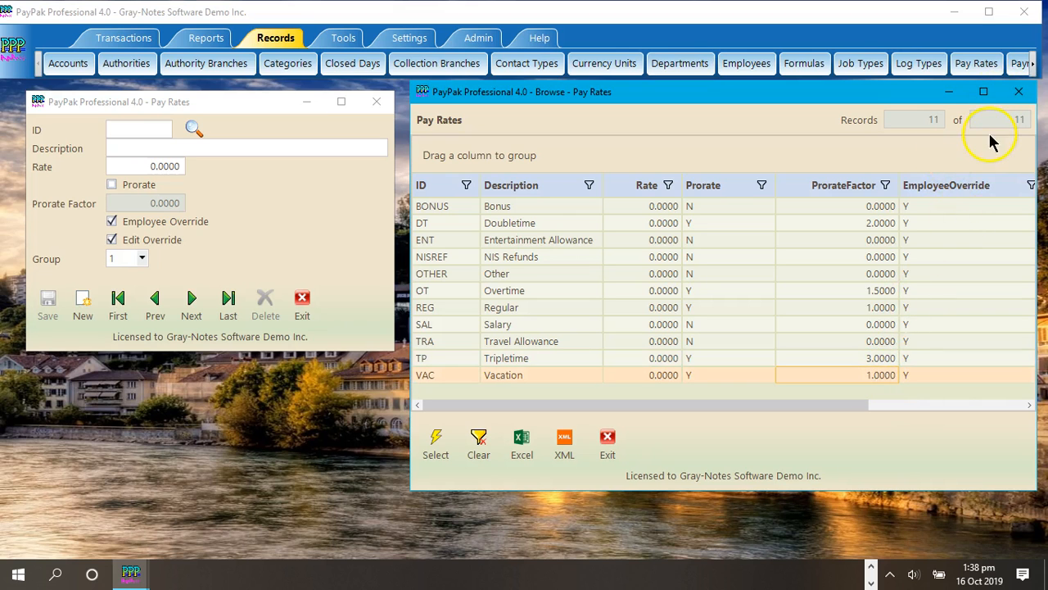
click(1018, 93)
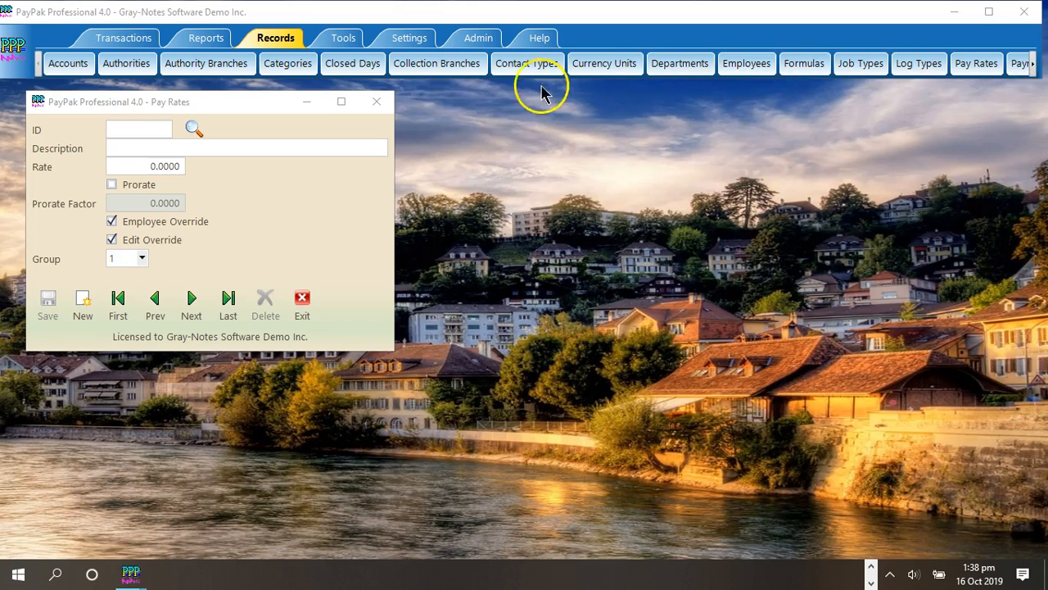
click(376, 100)
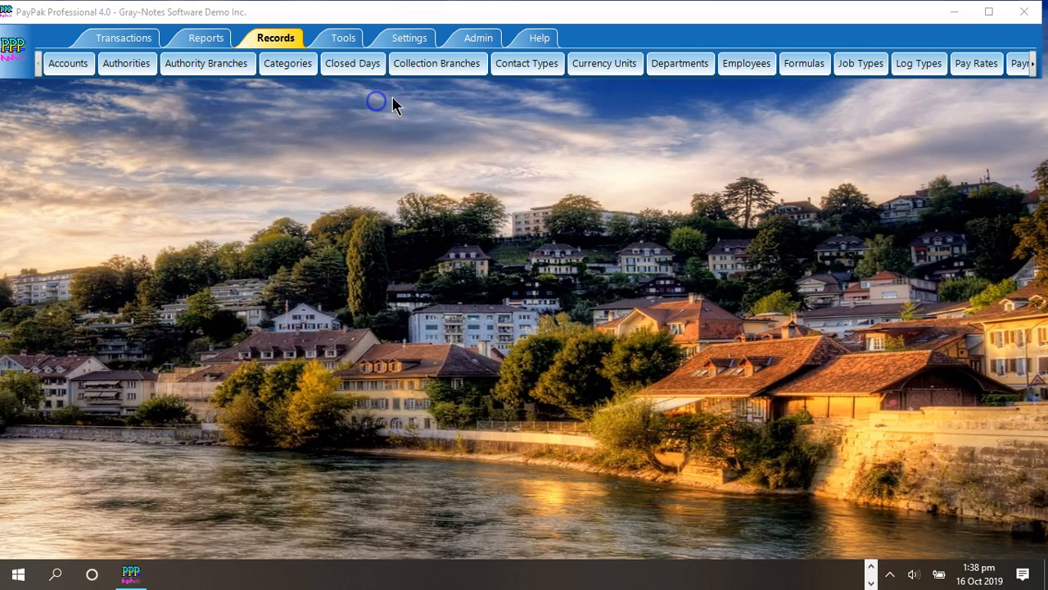
Step: Open the first employee's record and display its gross pay grid with the prorate columns
click(746, 65)
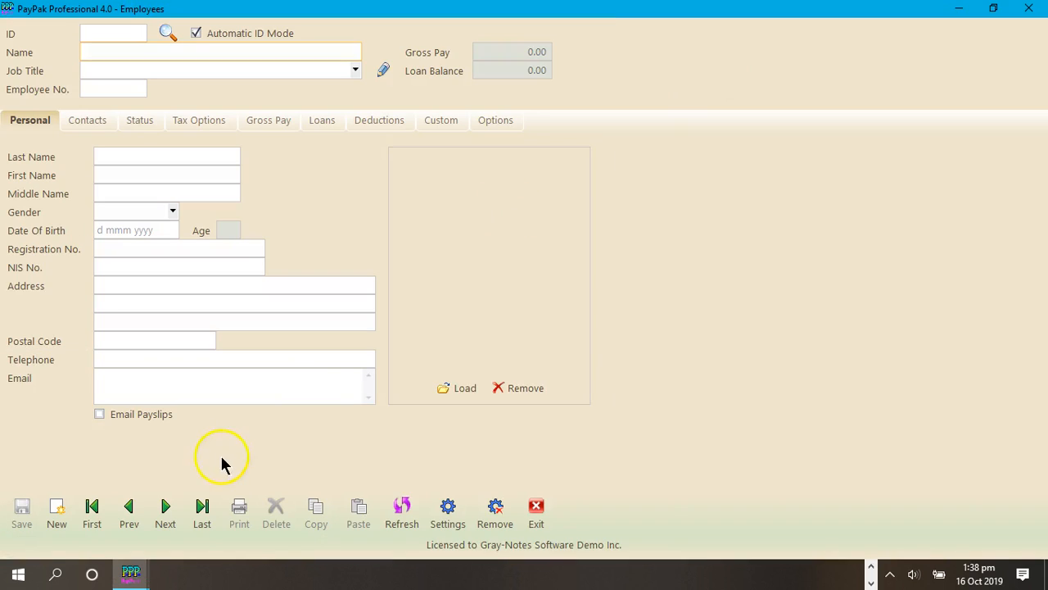
click(92, 512)
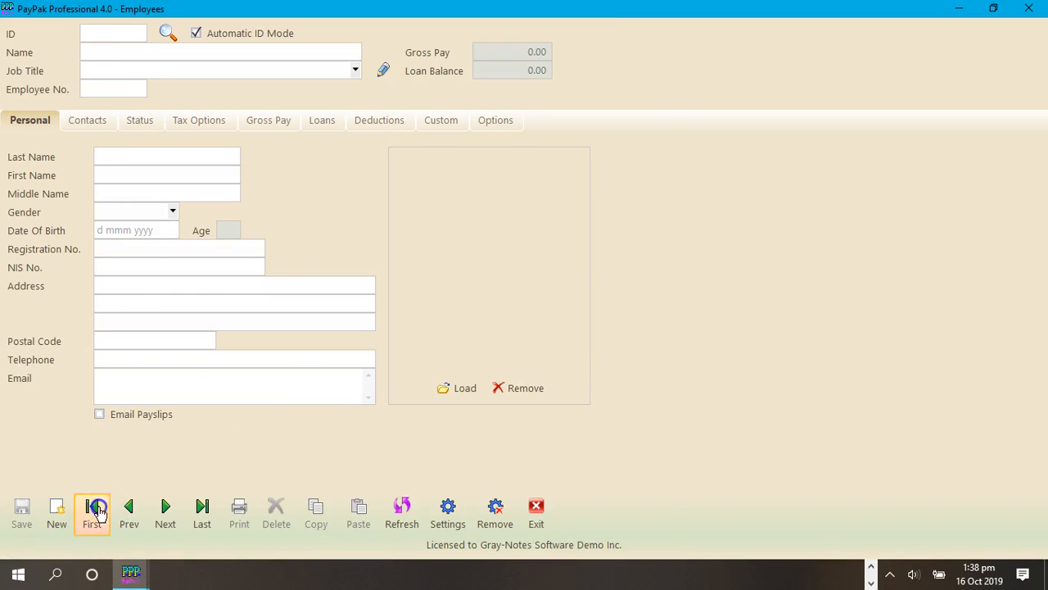
click(271, 124)
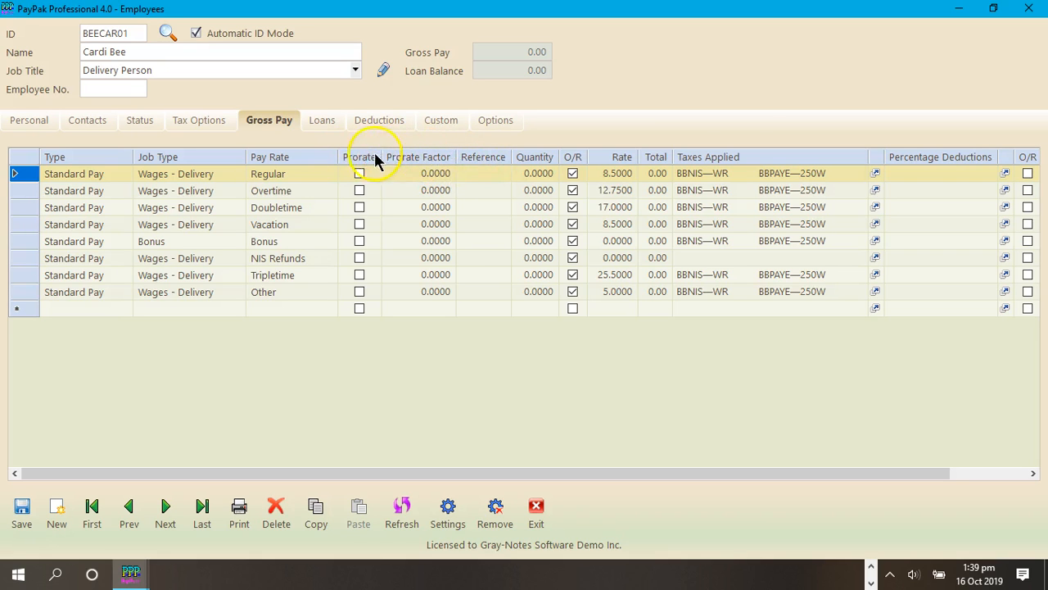
Step: Toggle the employee's gross pay prorate columns off and back on, checking the gross pay grid each time
click(497, 121)
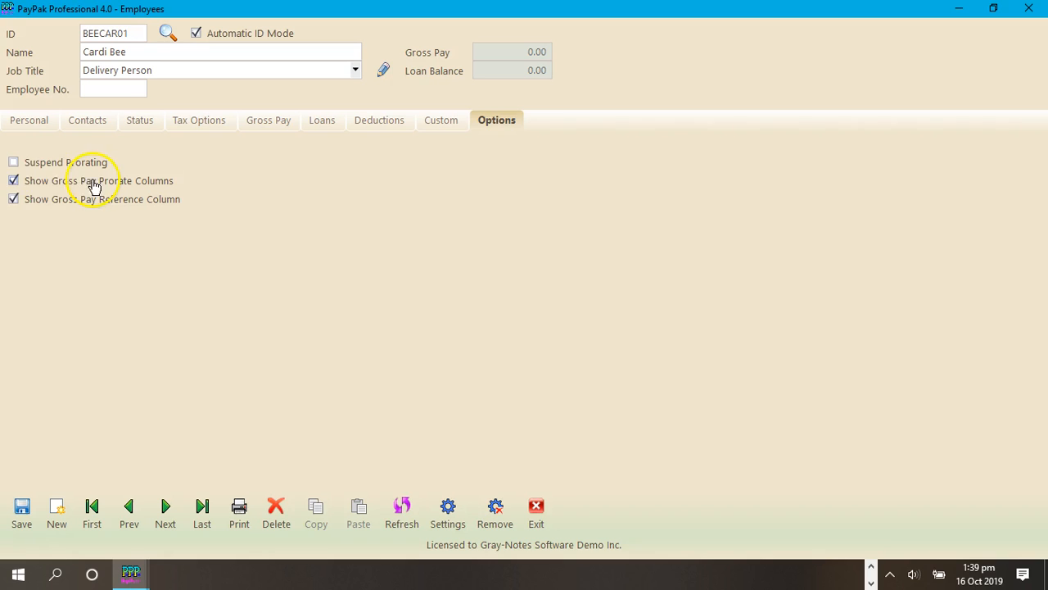
click(14, 182)
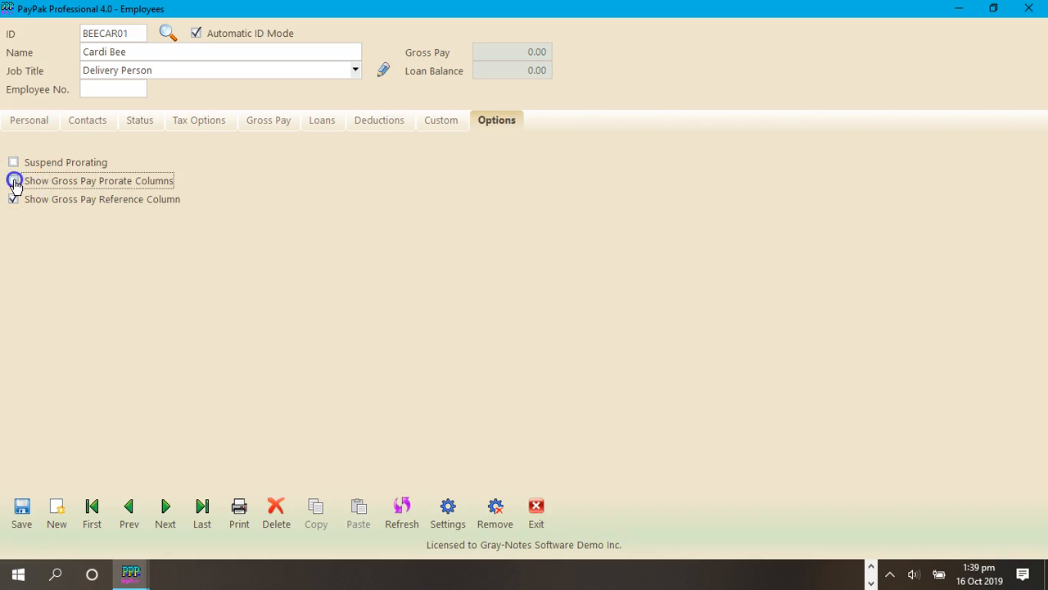
click(281, 122)
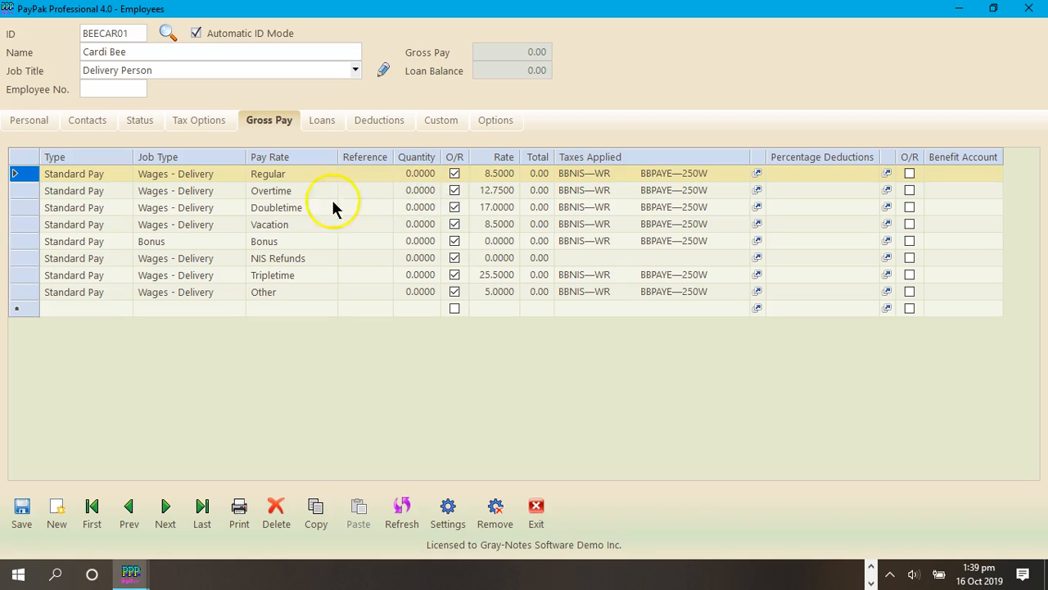
click(495, 121)
click(13, 181)
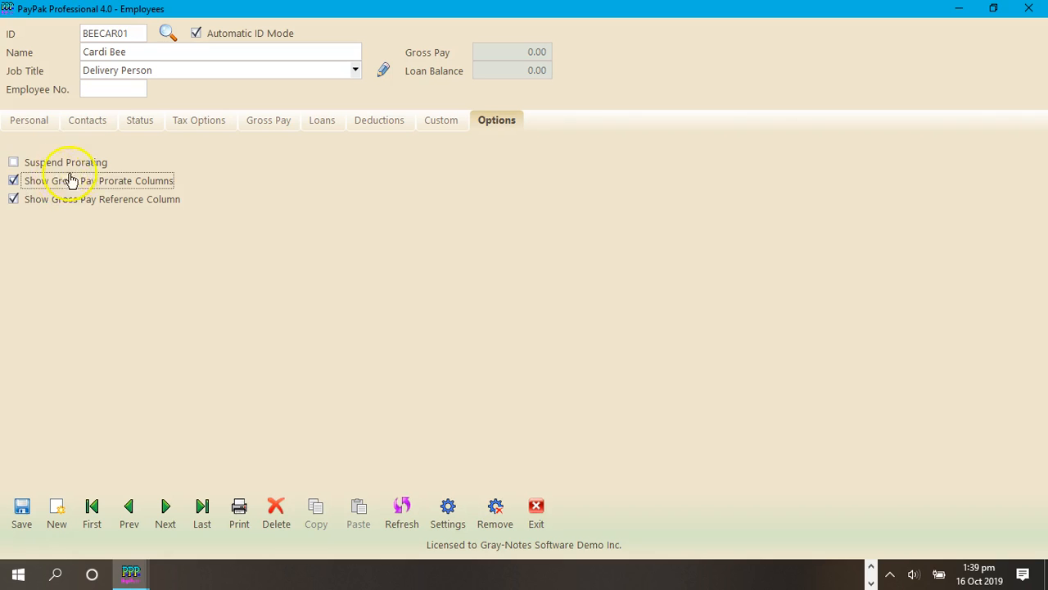
click(270, 121)
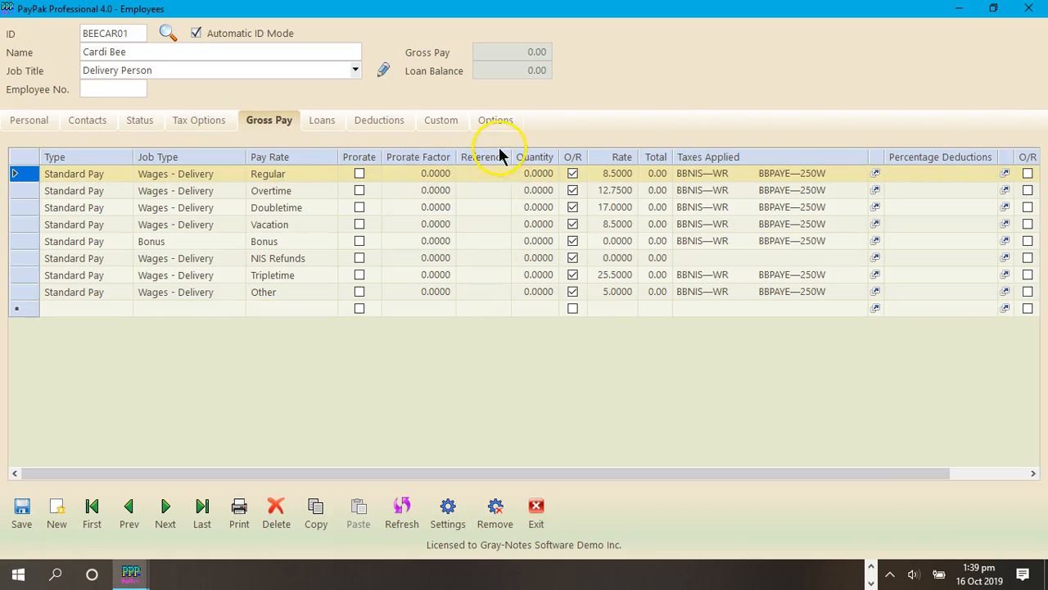
Step: Hide the gross pay reference column for this employee and return to the gross pay grid
click(497, 122)
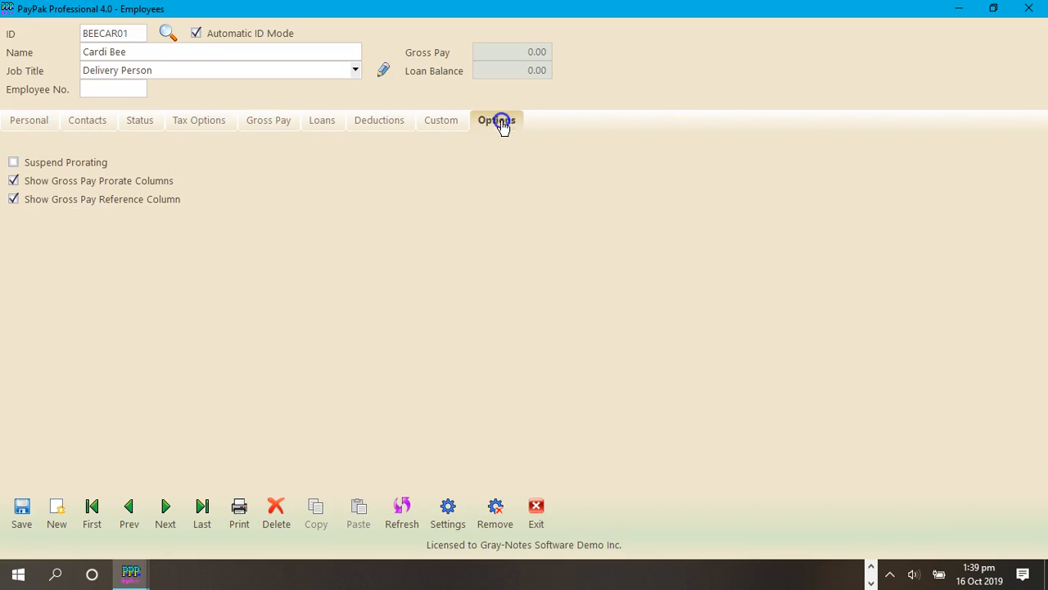
click(14, 201)
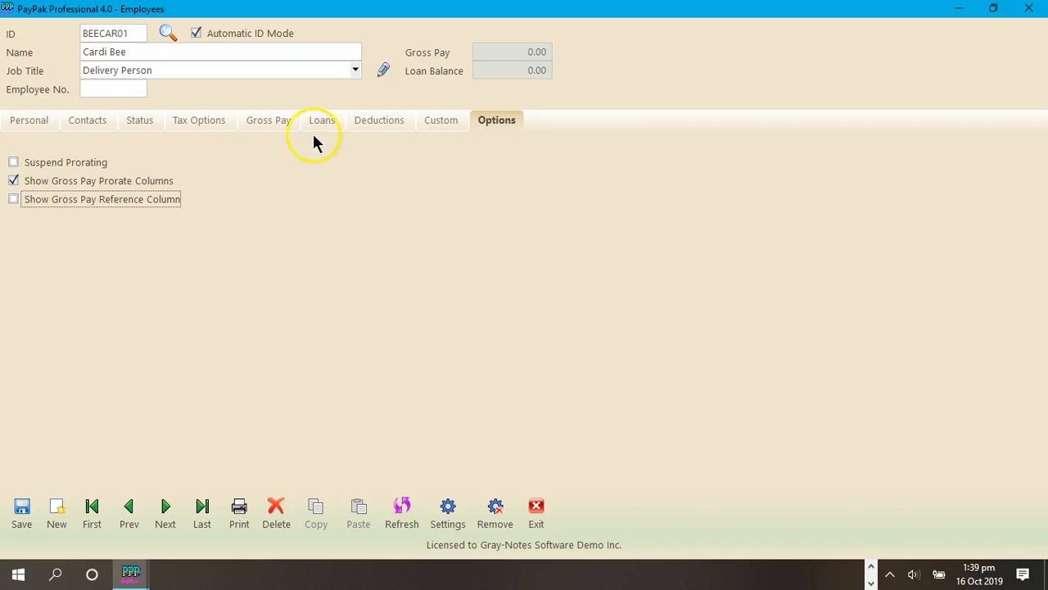
click(266, 123)
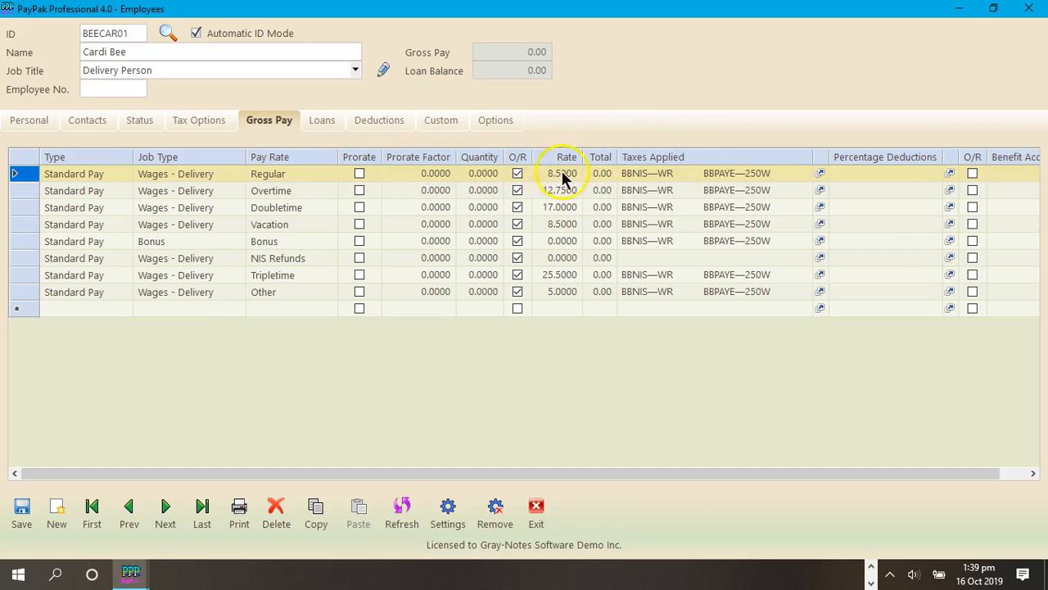
Step: Enable prorating on the Regular pay line and set its prorate factor to 1
click(358, 174)
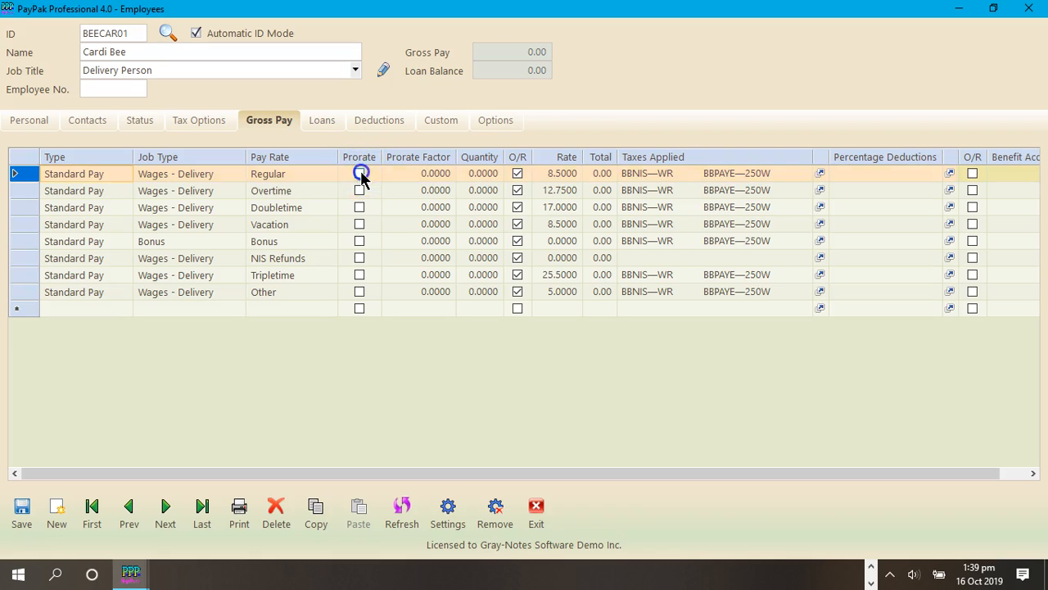
click(432, 173)
text(1)
Step: Enable prorating on the Overtime pay line with a prorate factor of 1.5, acknowledging the update notices
click(359, 190)
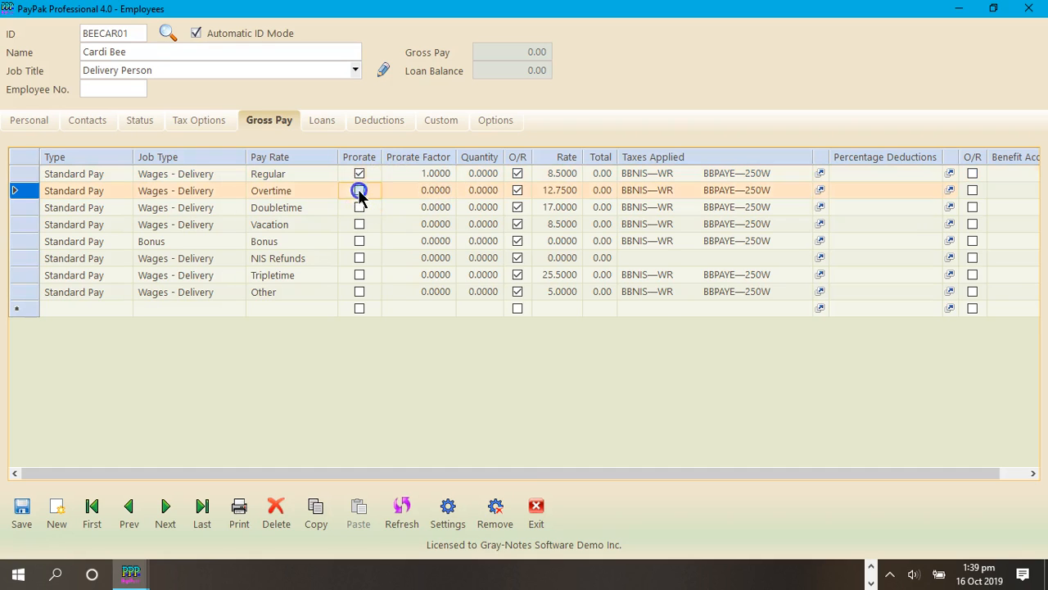
click(622, 345)
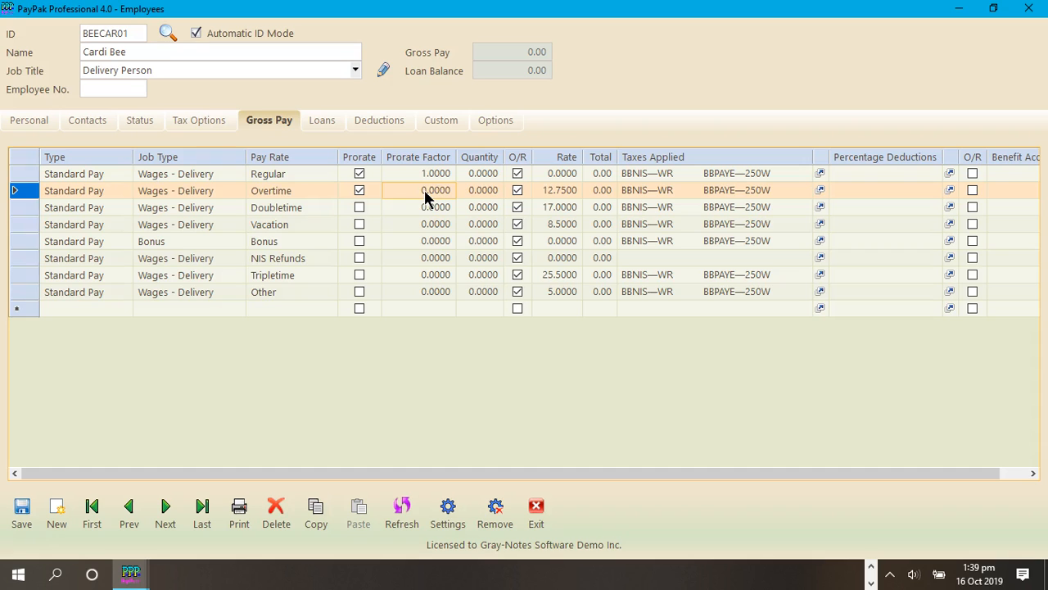
text(1.5)
key(Return)
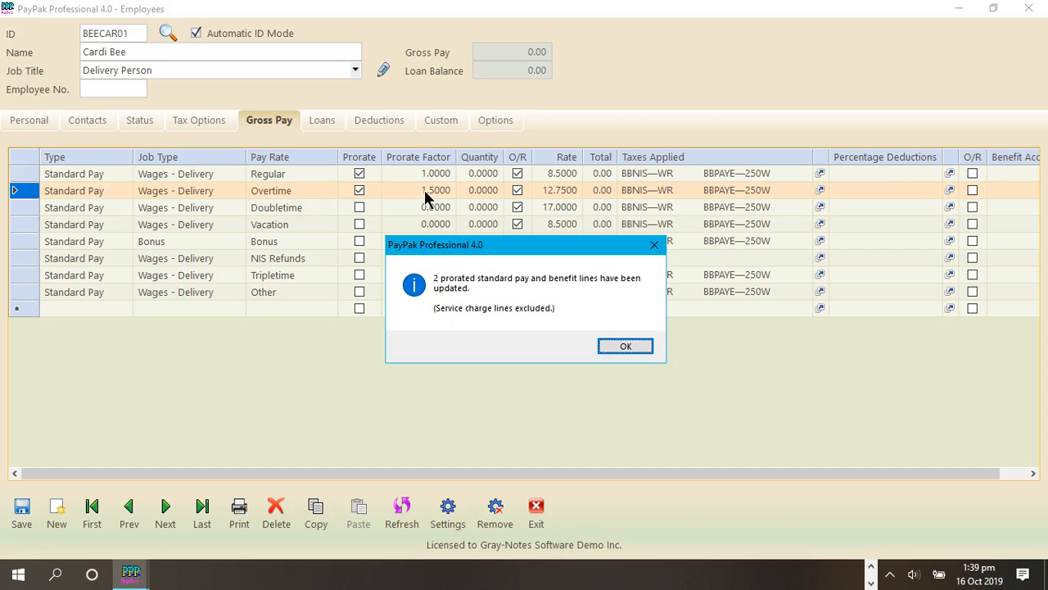
click(633, 346)
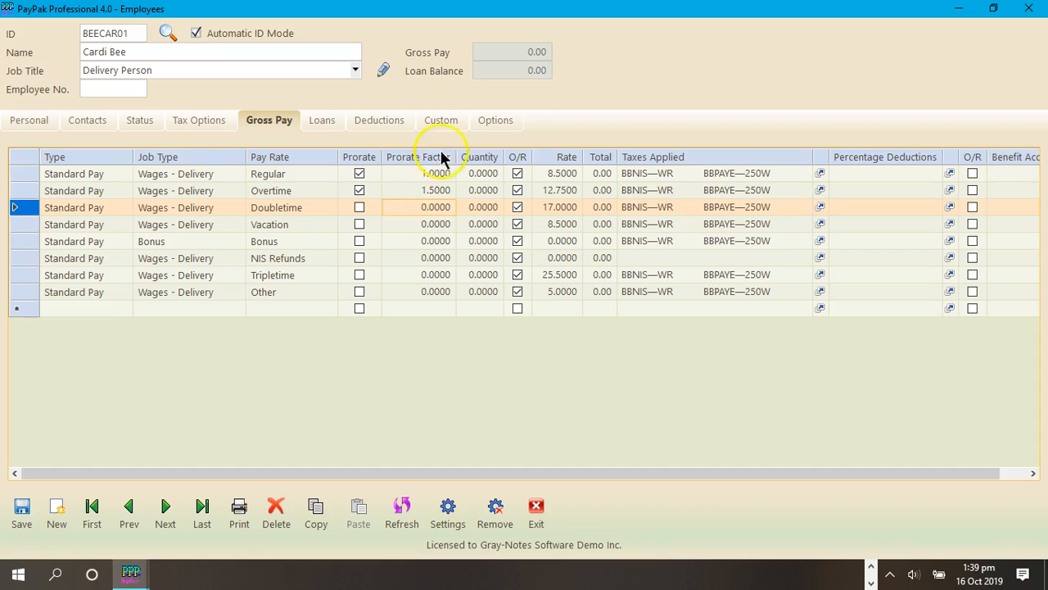
Step: Suspend prorating for this employee and return to the gross pay grid
click(509, 126)
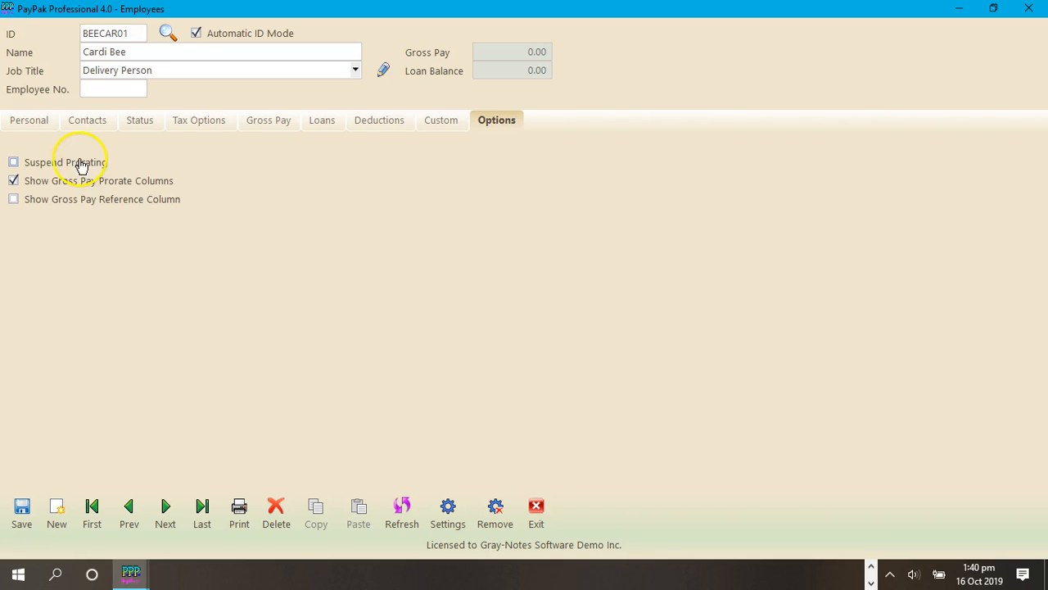
click(49, 164)
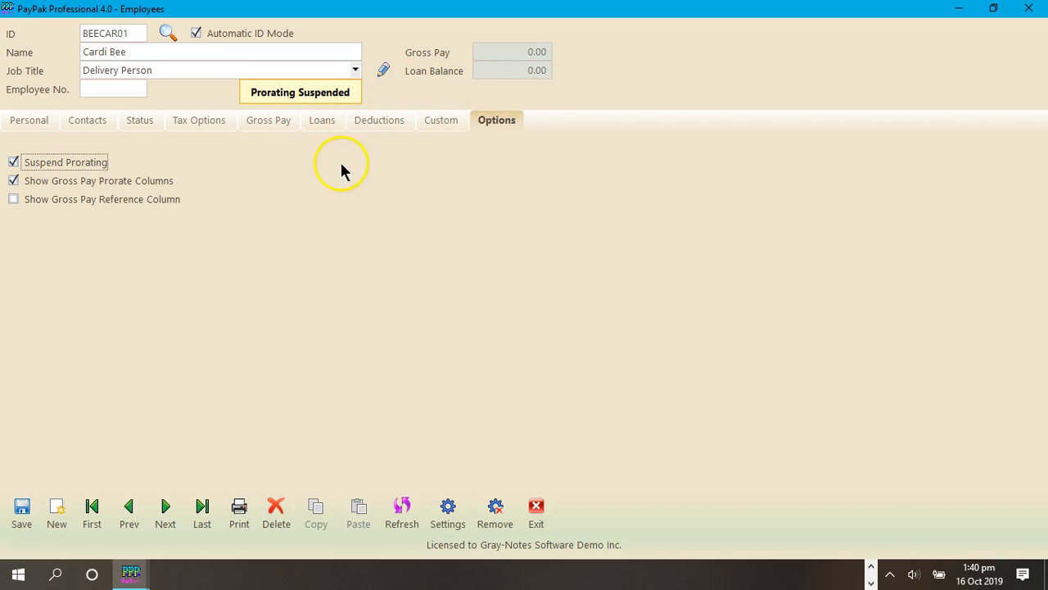
click(276, 131)
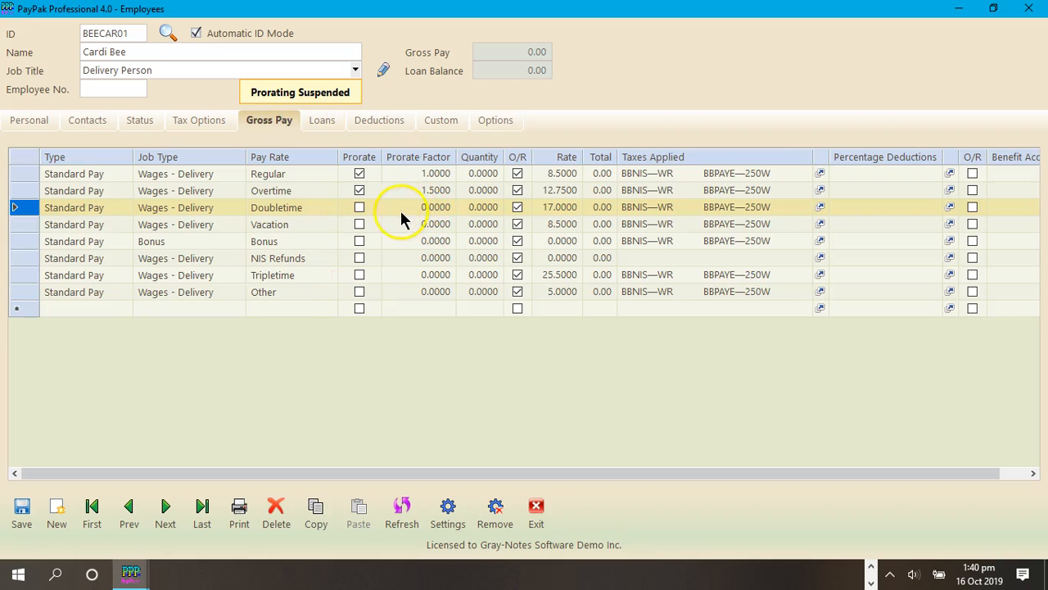
Step: Enable prorating on the Doubletime, Vacation and Tripletime lines, and set the Tripletime prorate factor to 3
click(359, 206)
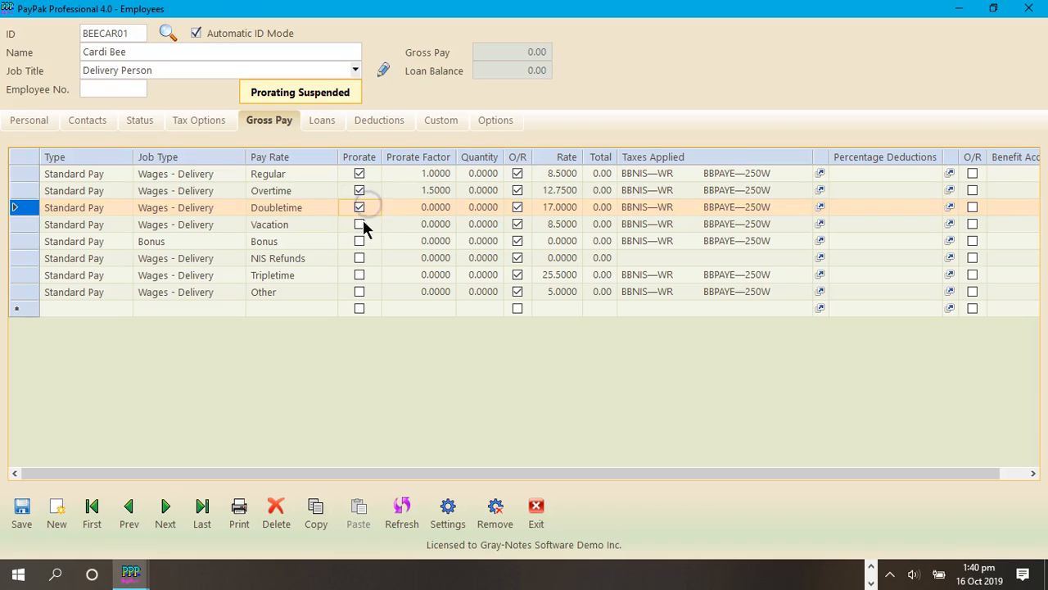
click(362, 222)
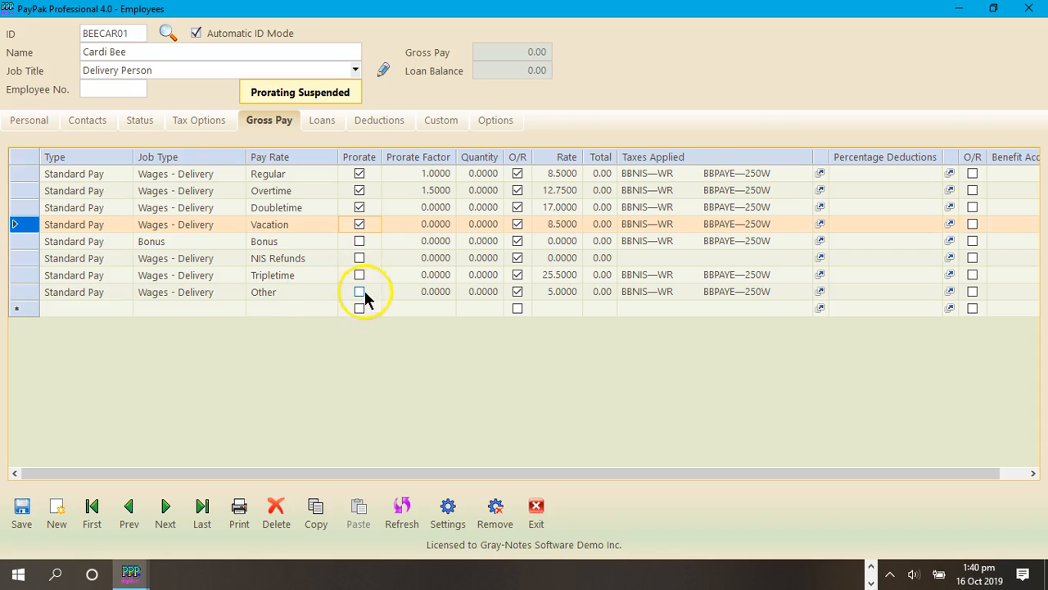
click(358, 273)
click(429, 275)
text(3)
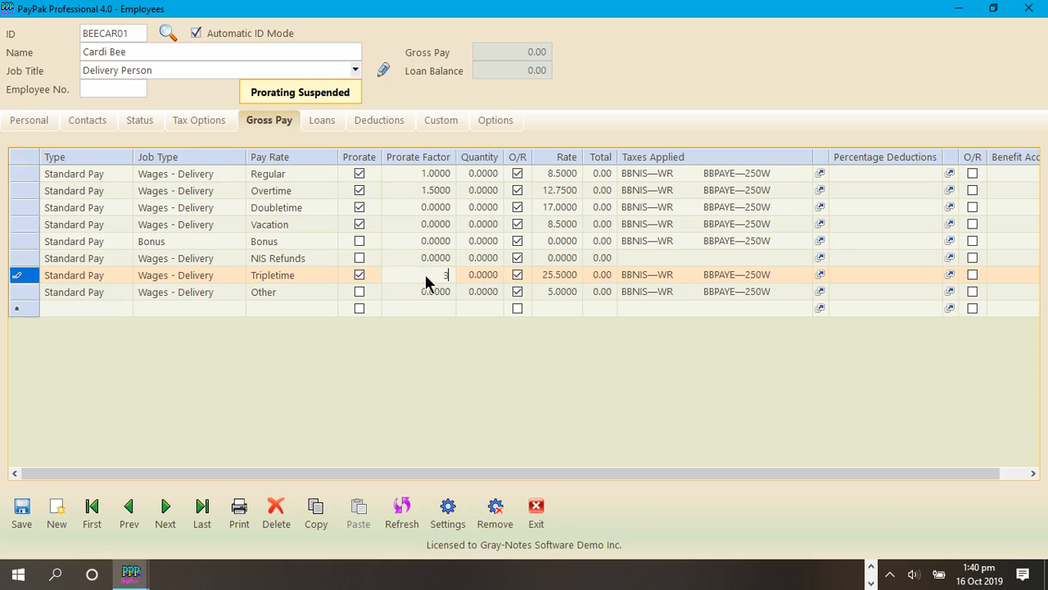
Step: Set the prorate factor of the Vacation pay line to 1
click(418, 224)
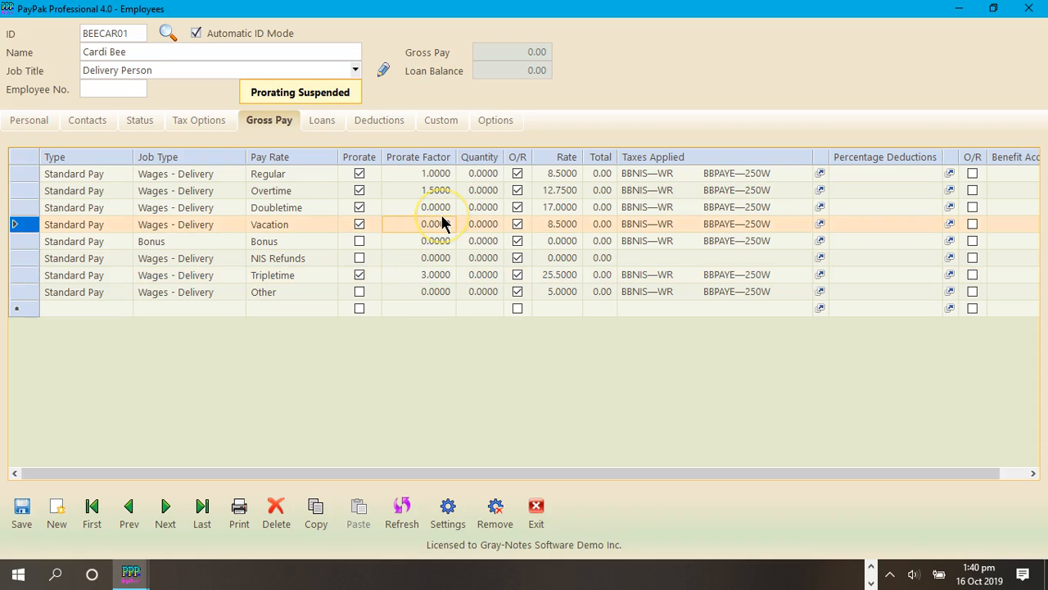
key(BackSpace)
text(1)
Step: Keep Overtime as its line's pay rate and set the Doubletime line's prorate factor to 2
click(437, 207)
click(298, 194)
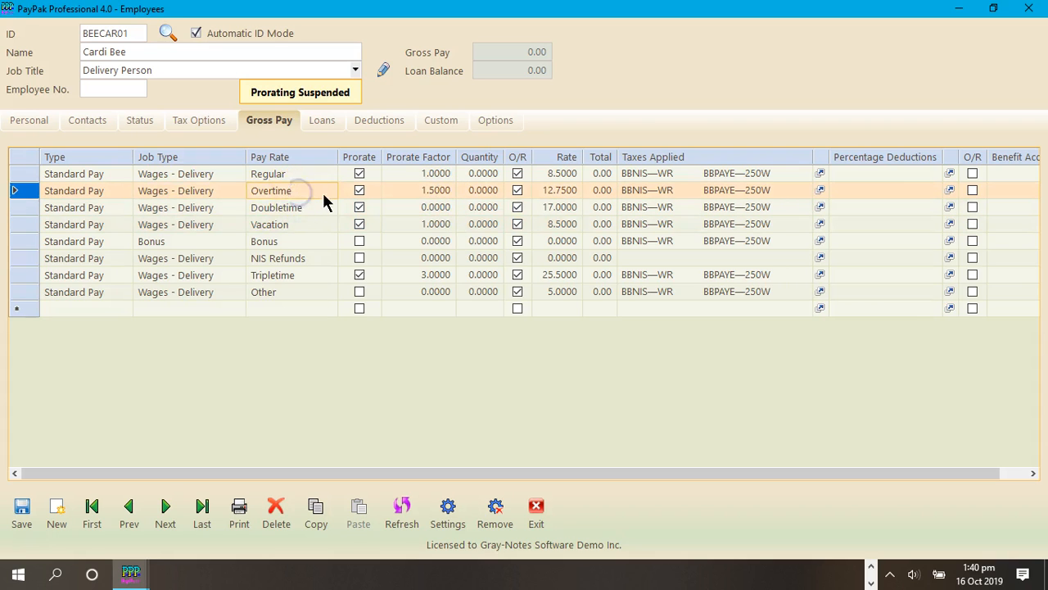
click(322, 194)
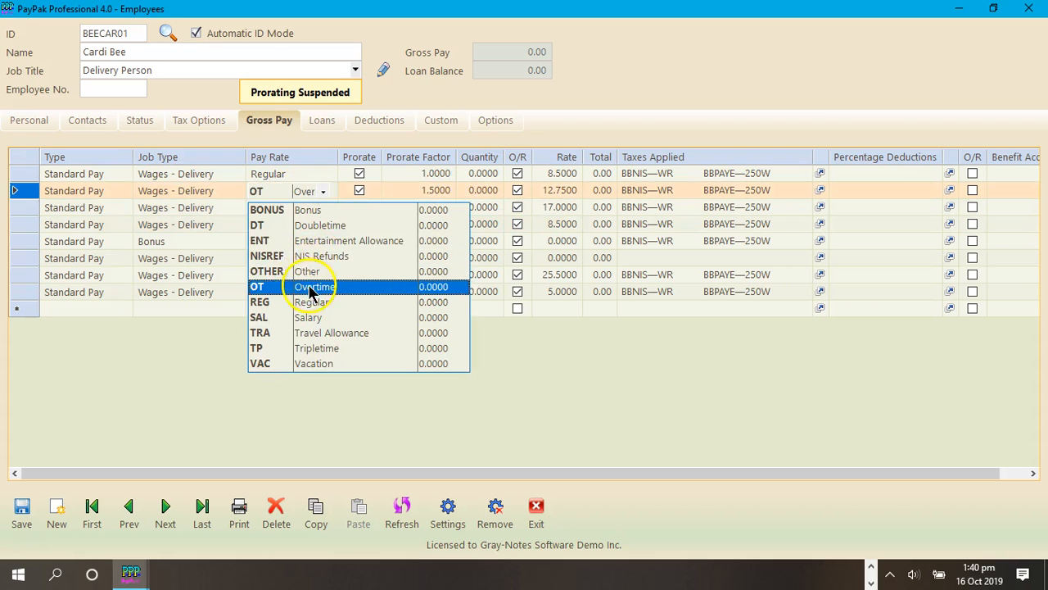
click(314, 287)
click(446, 189)
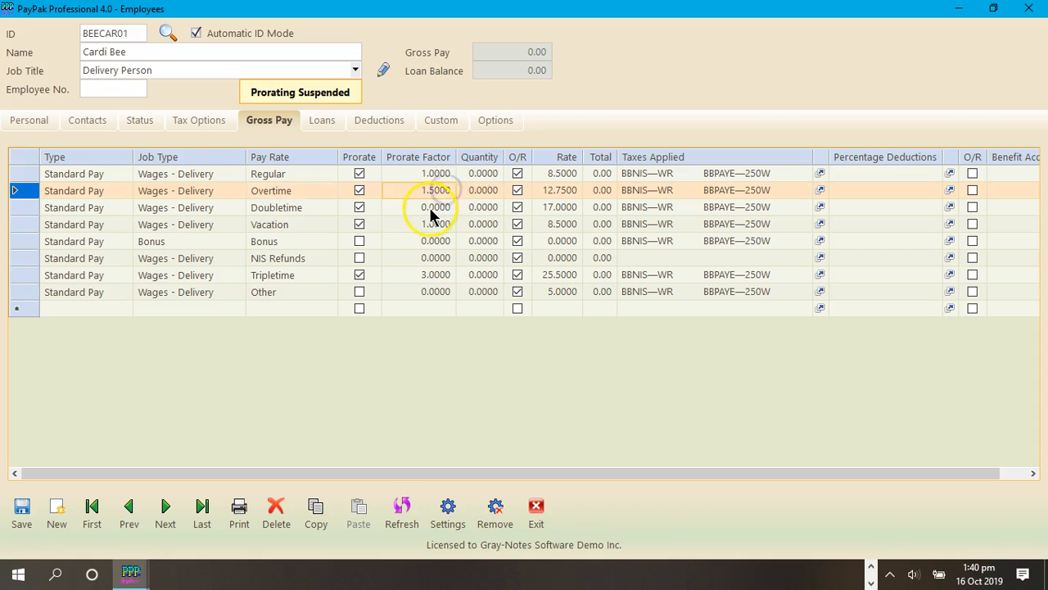
click(444, 205)
text(2)
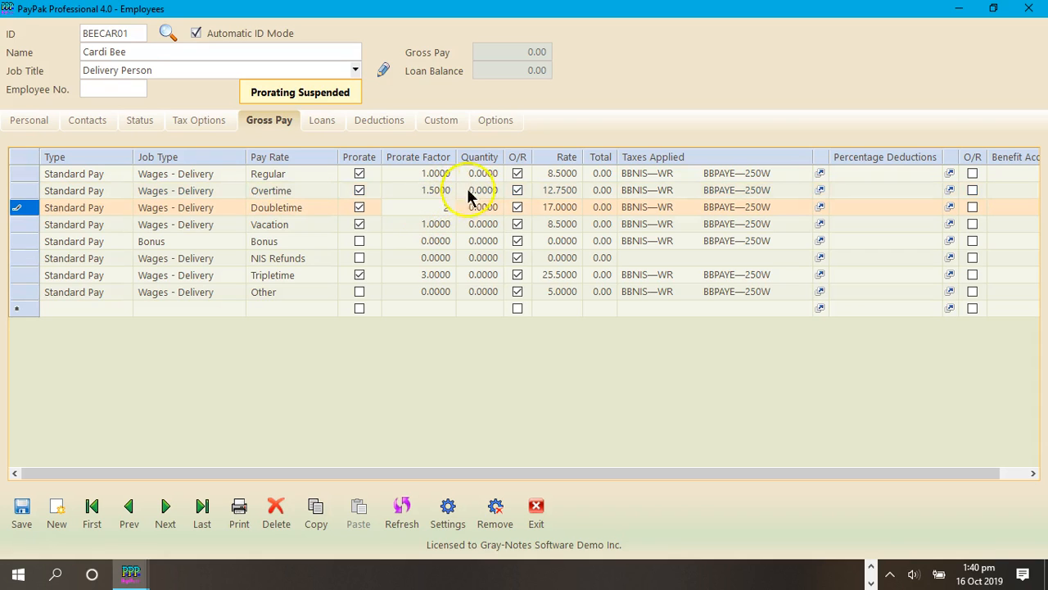
click(481, 188)
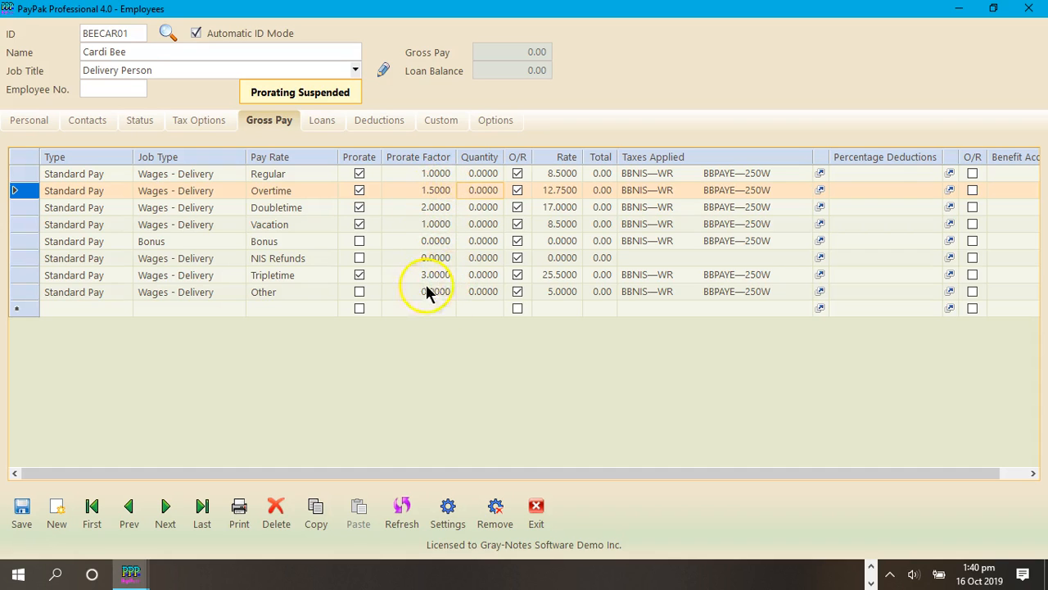
click(562, 291)
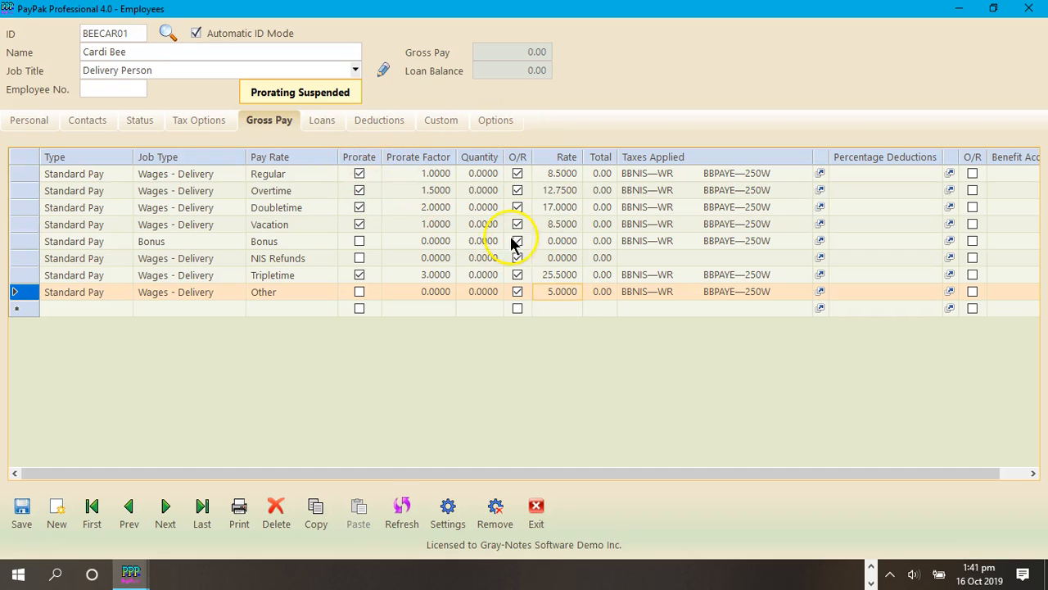
Step: Turn off the prorating suspension for this employee and return to the gross pay grid
click(507, 121)
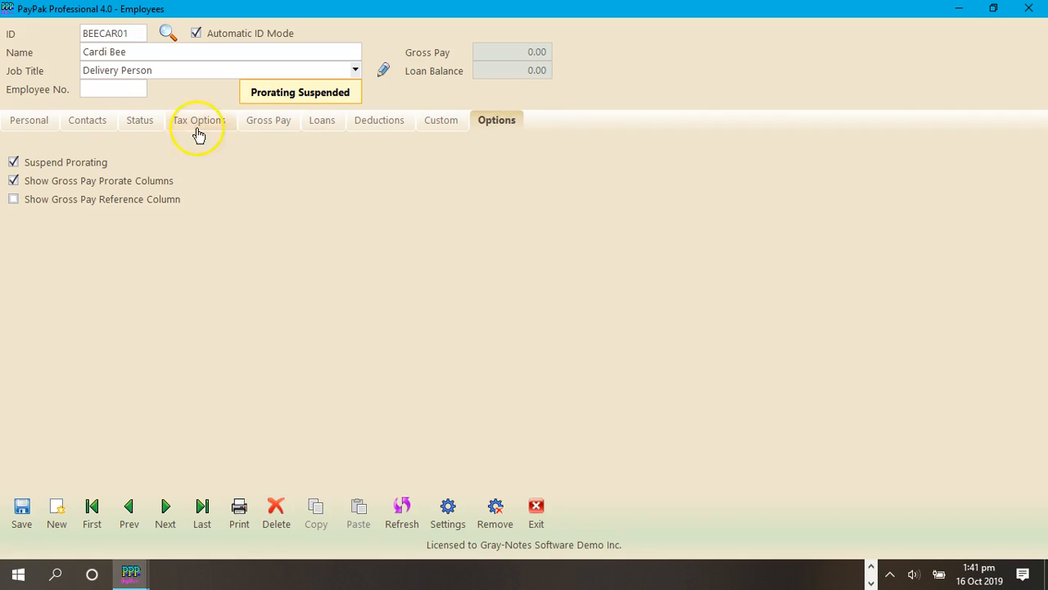
click(50, 164)
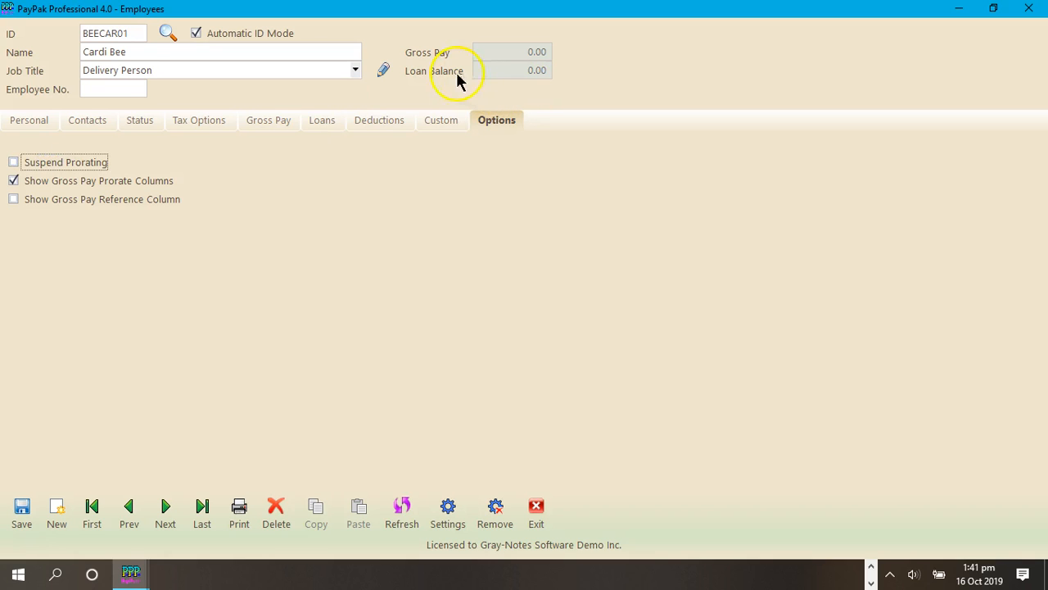
click(272, 121)
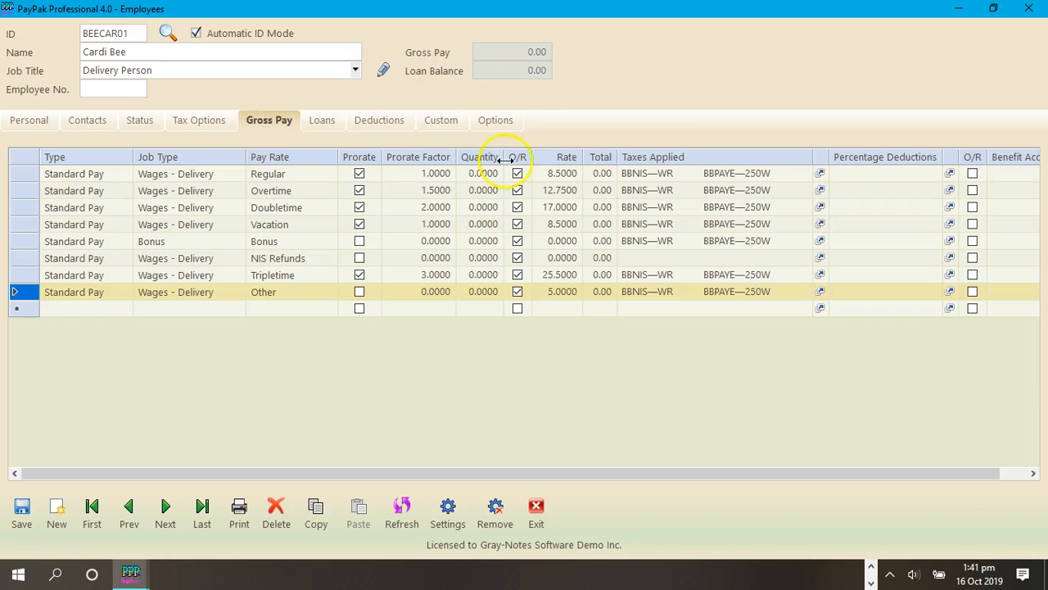
Step: Set the Regular line's rate to 10, acknowledge the prorate update and check the rates of the other lines
click(553, 173)
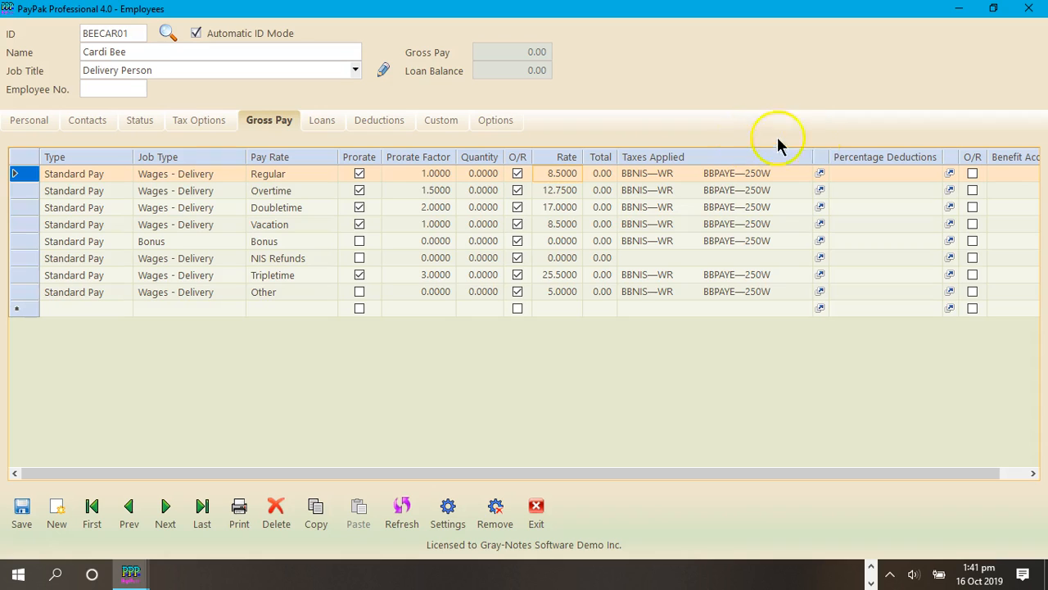
text(10)
key(Return)
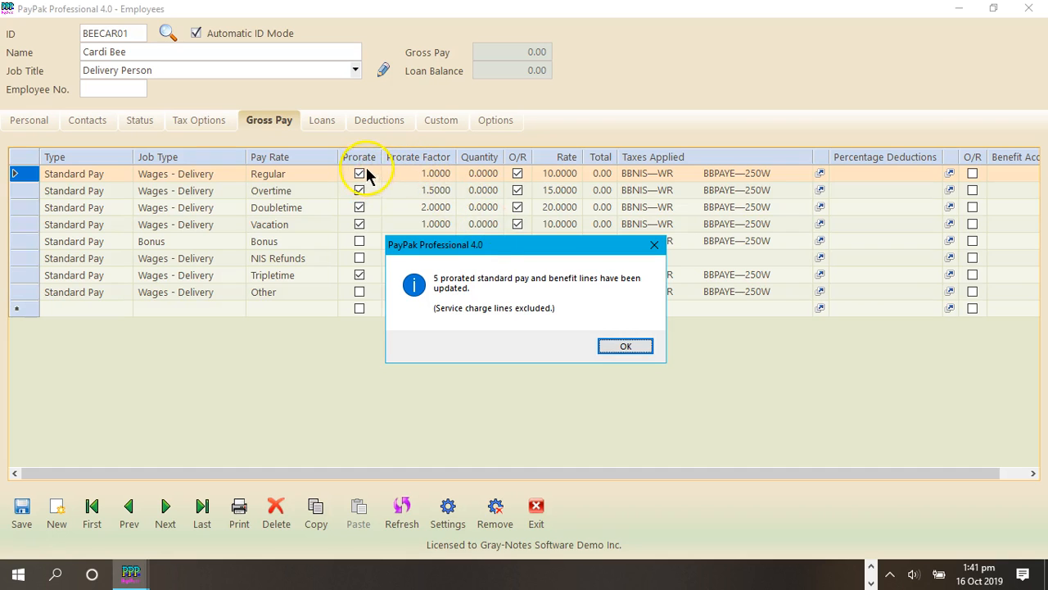
drag(520, 254, 757, 200)
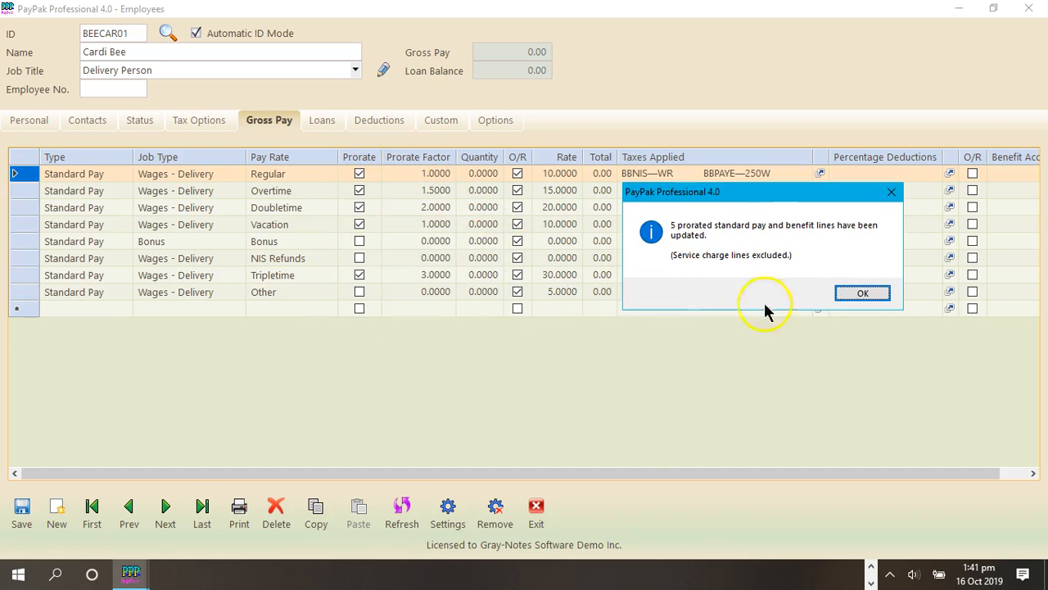
click(872, 296)
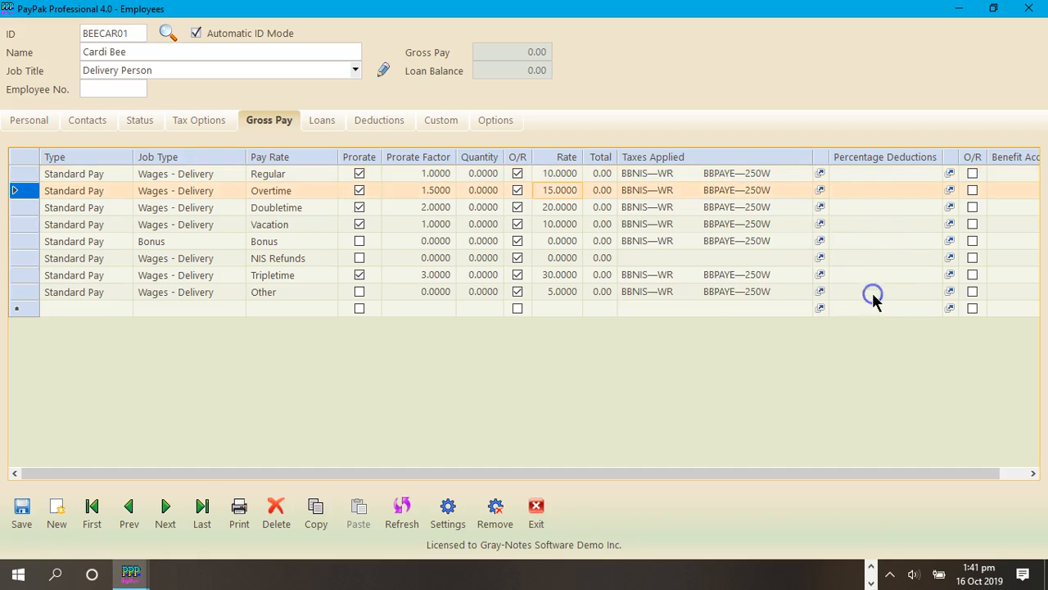
click(554, 292)
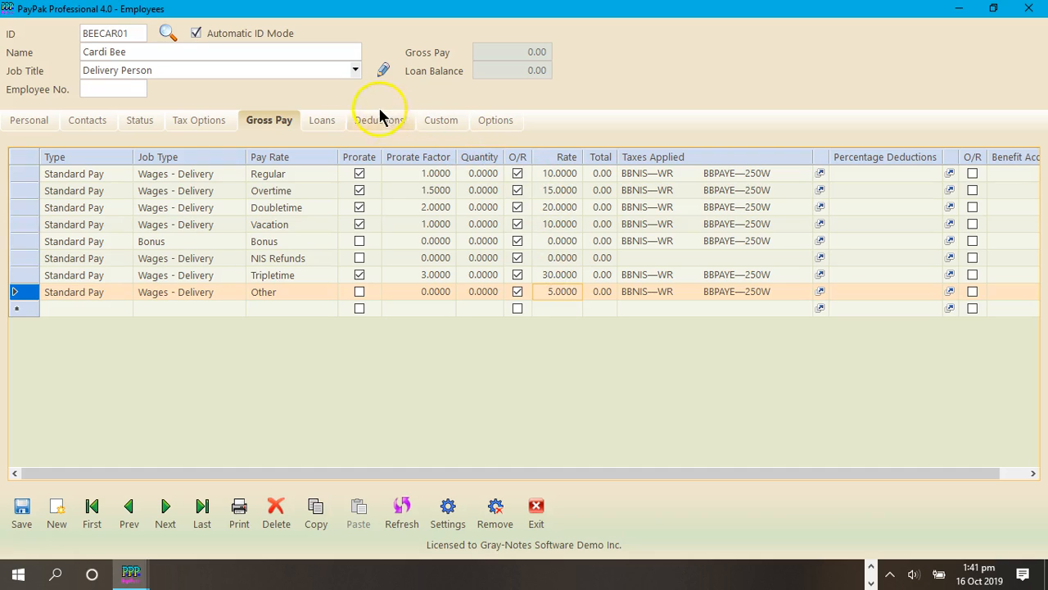
Step: Save the employee record and load the first employee's record again
click(22, 511)
click(564, 336)
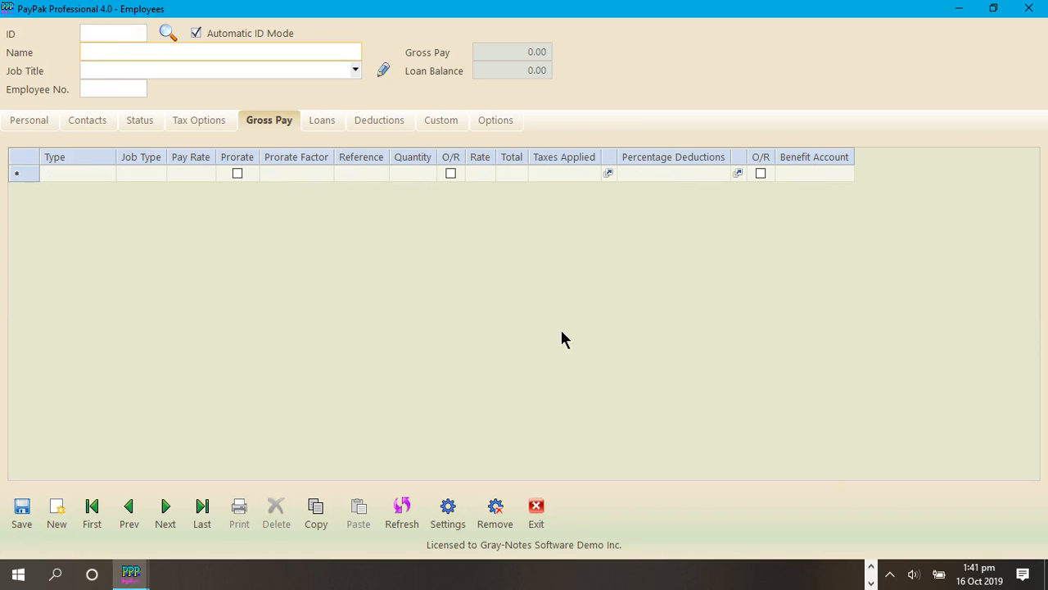
click(92, 509)
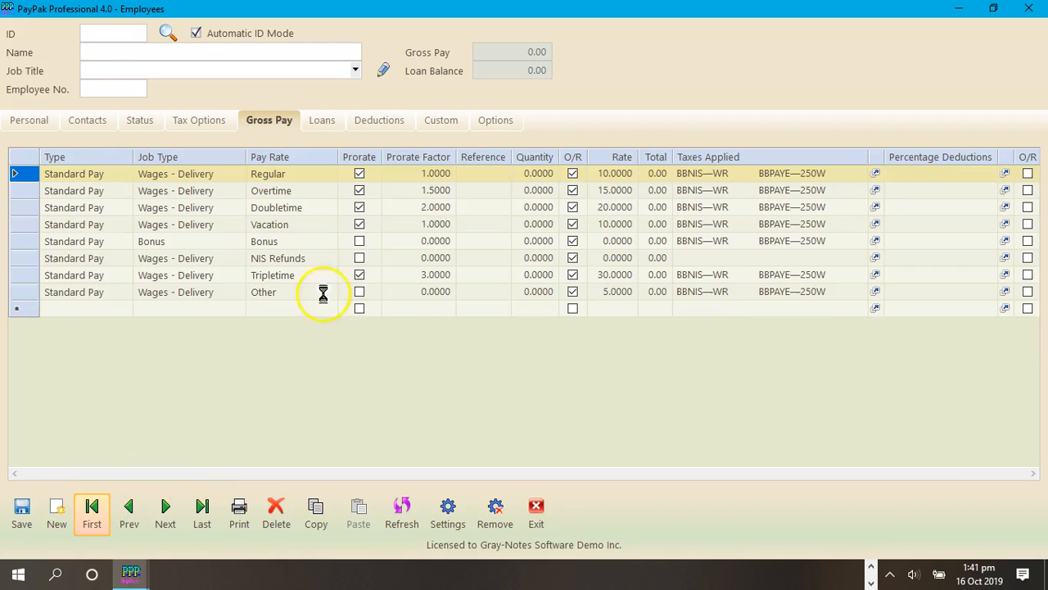
Step: Set the Regular line's rate to 8.5 and acknowledge the update of the prorated lines
click(623, 174)
text(8.5)
key(Return)
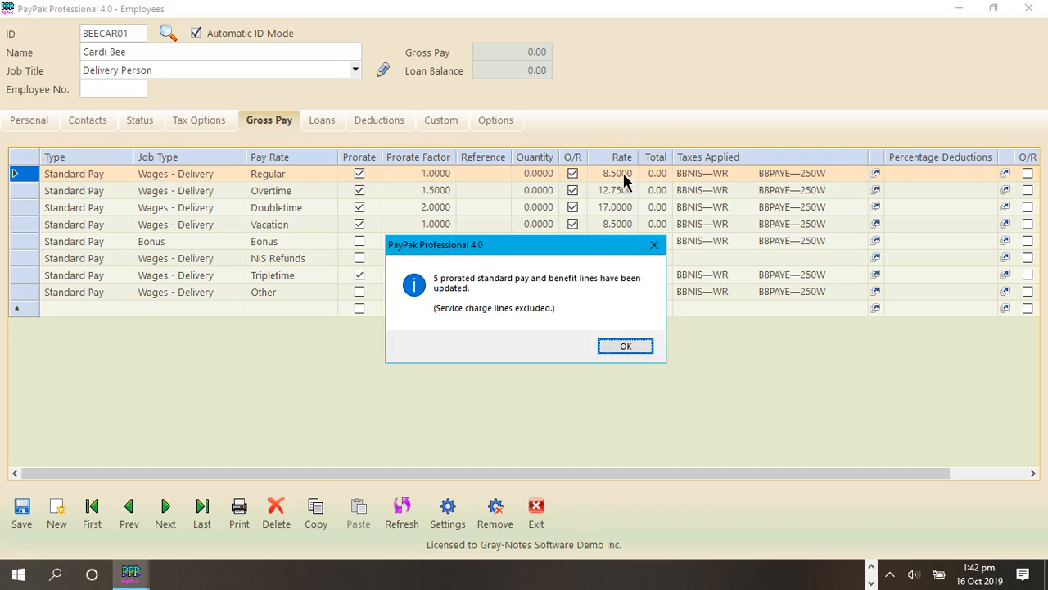
click(616, 340)
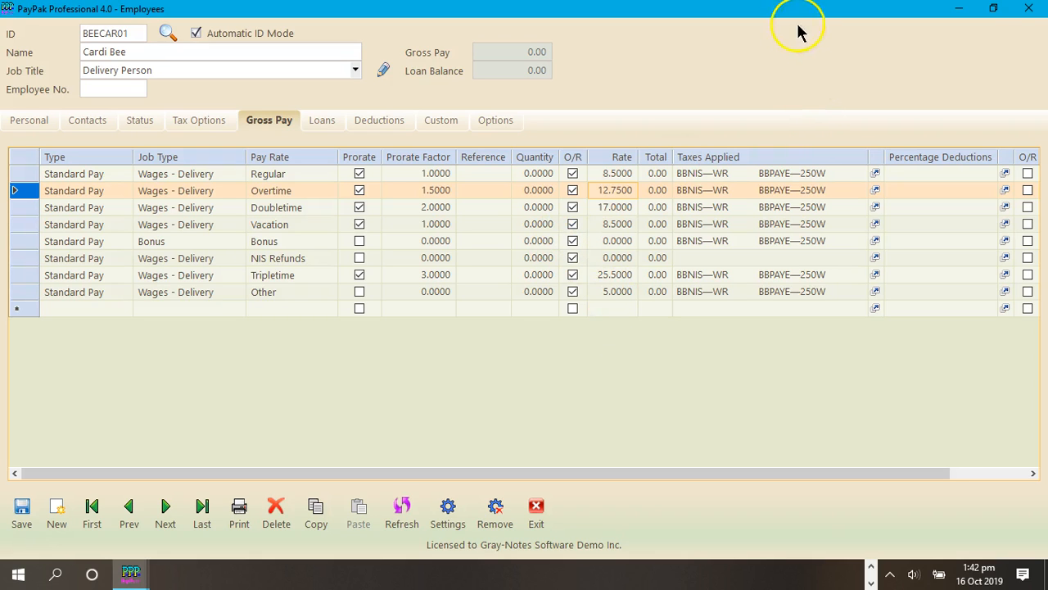
Step: Turn off the Gross Pay Prorate Prompt in the program options, save the options and close them
click(962, 11)
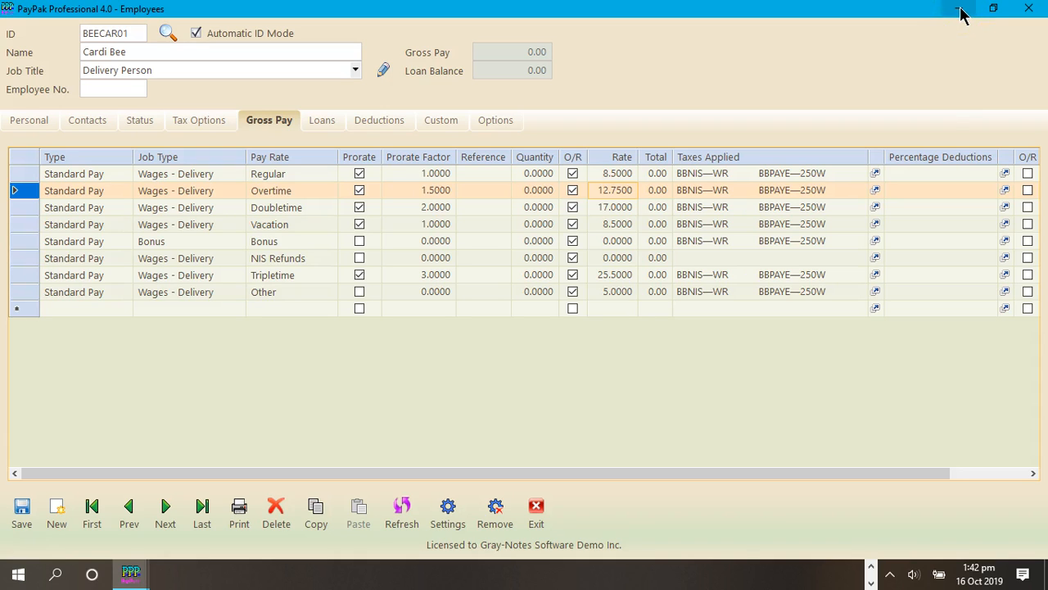
click(960, 11)
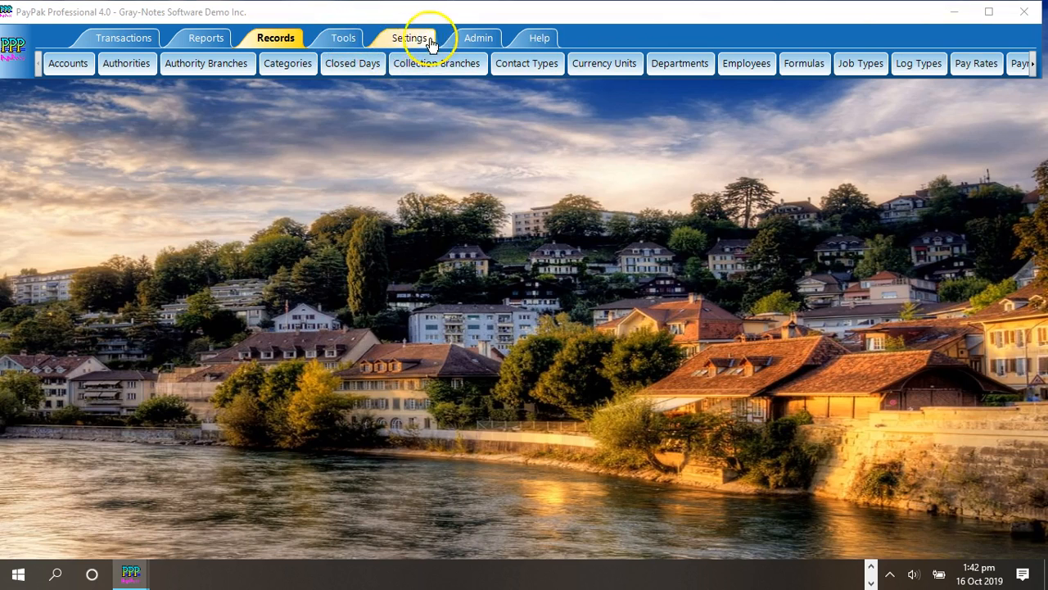
click(344, 38)
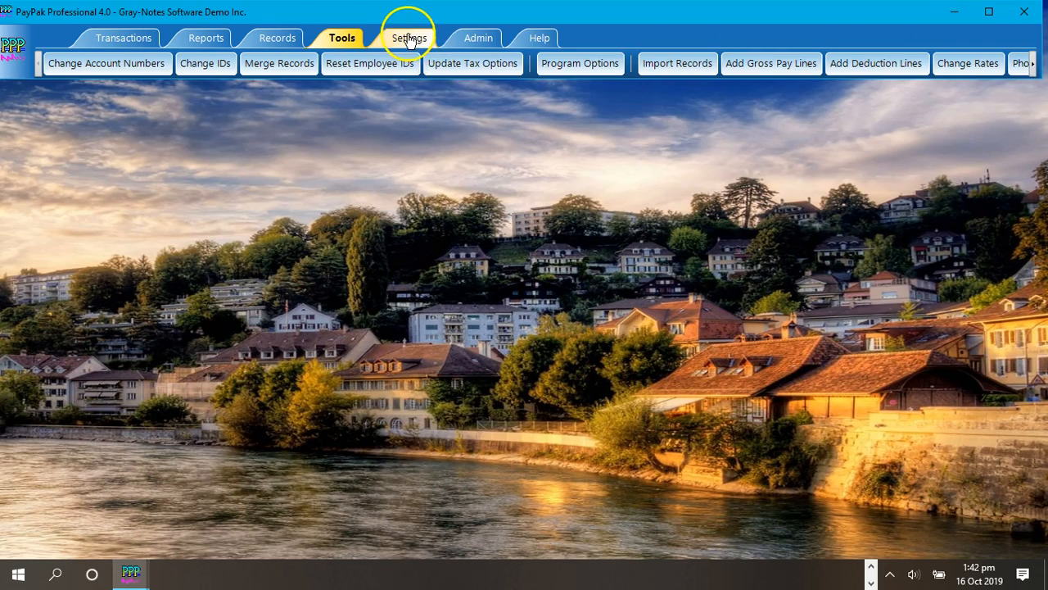
click(410, 38)
click(346, 38)
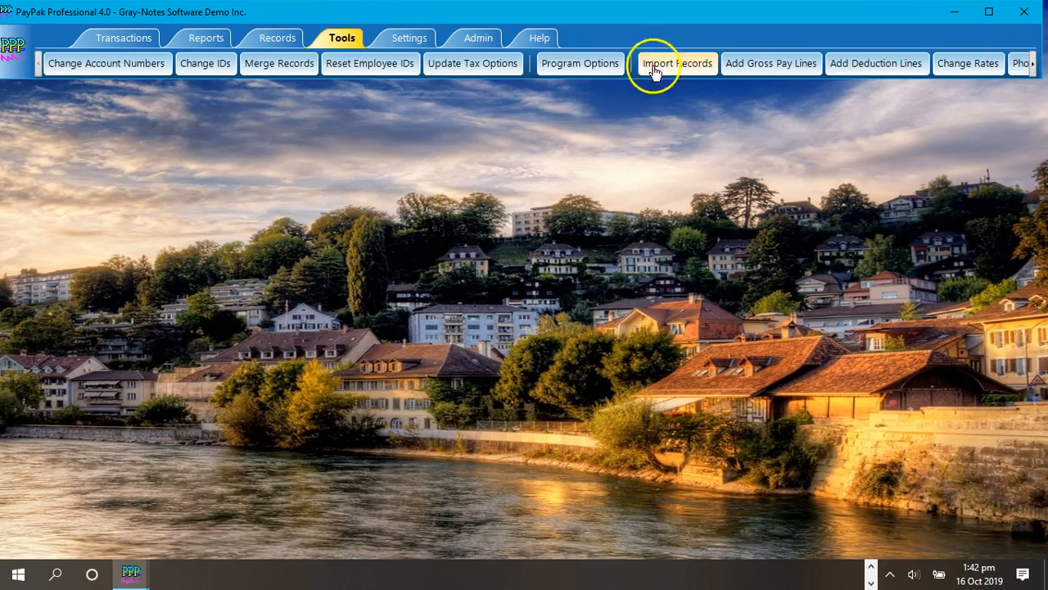
click(591, 66)
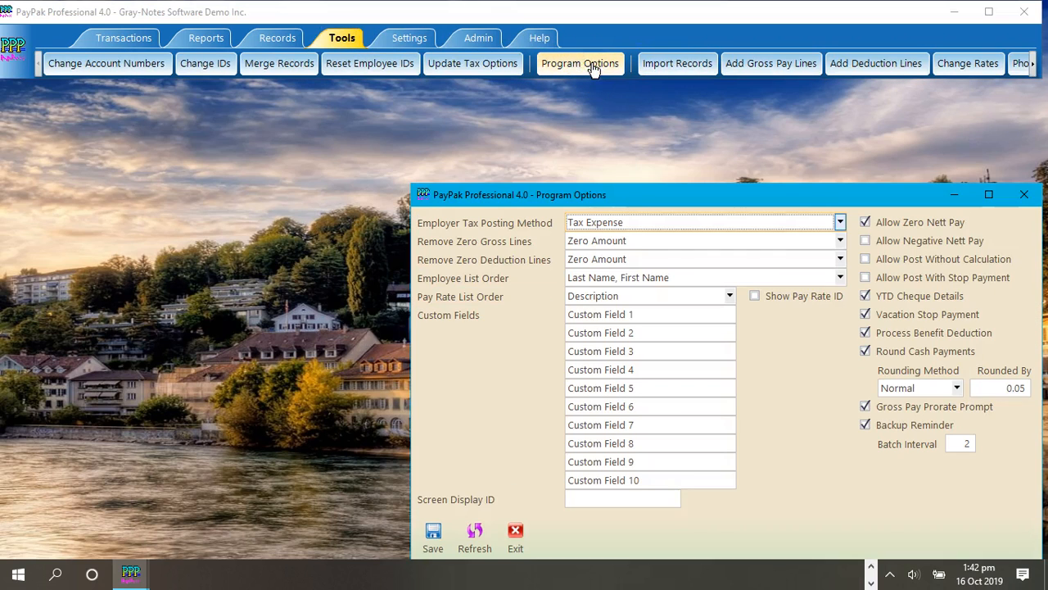
drag(791, 197, 547, 98)
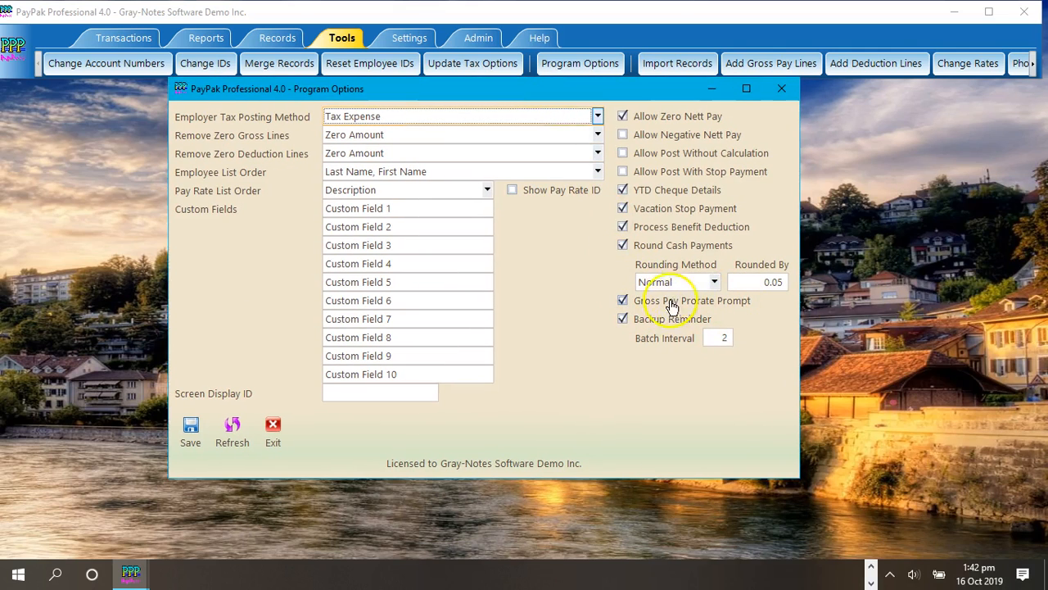
click(622, 301)
click(190, 432)
click(579, 332)
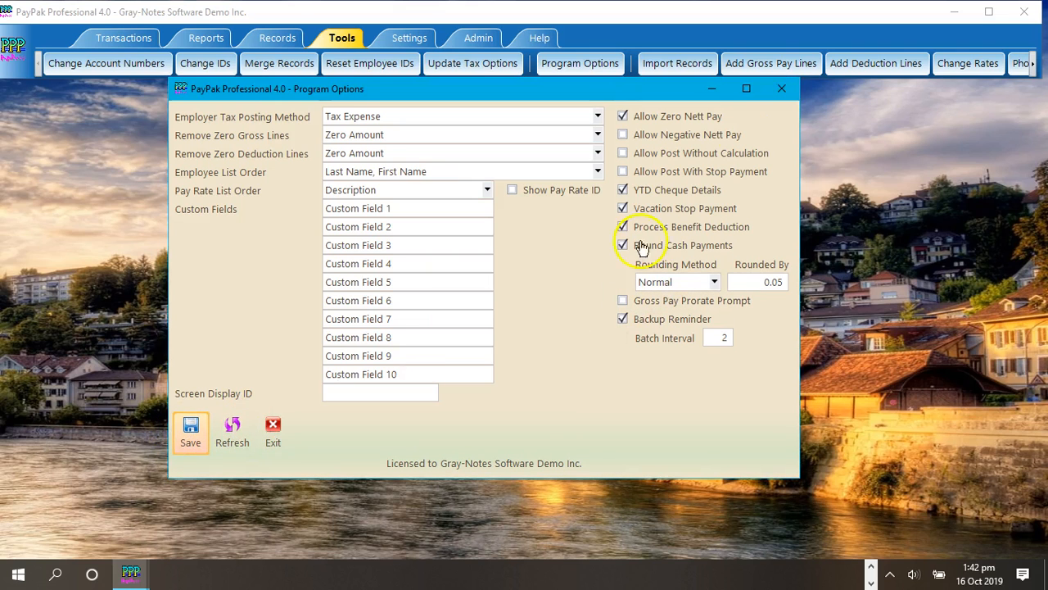
click(781, 89)
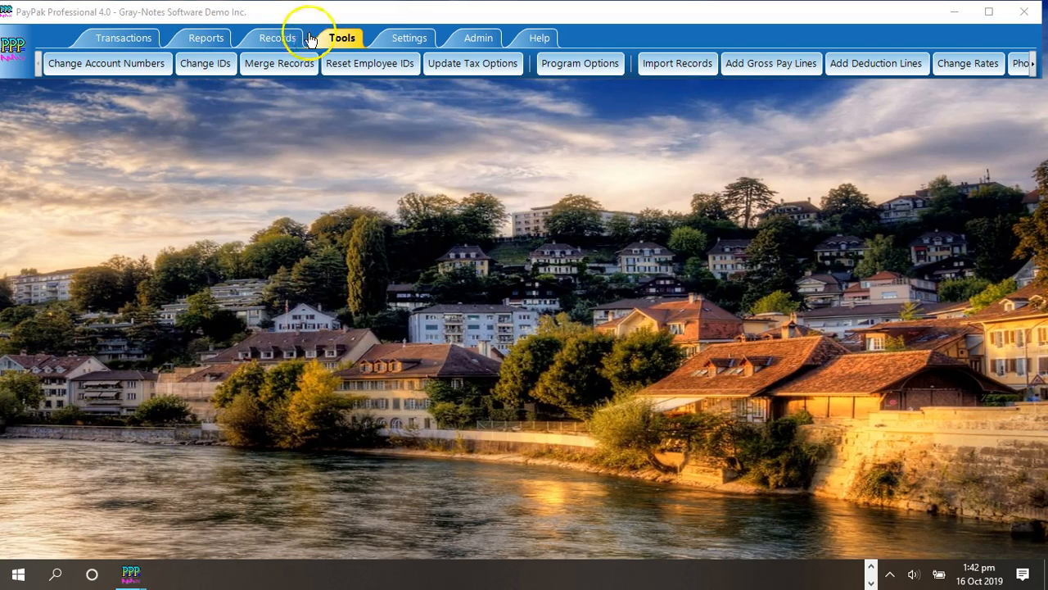
Step: Load the first employee's record and set the Regular gross pay line's rate to 8.5
click(277, 39)
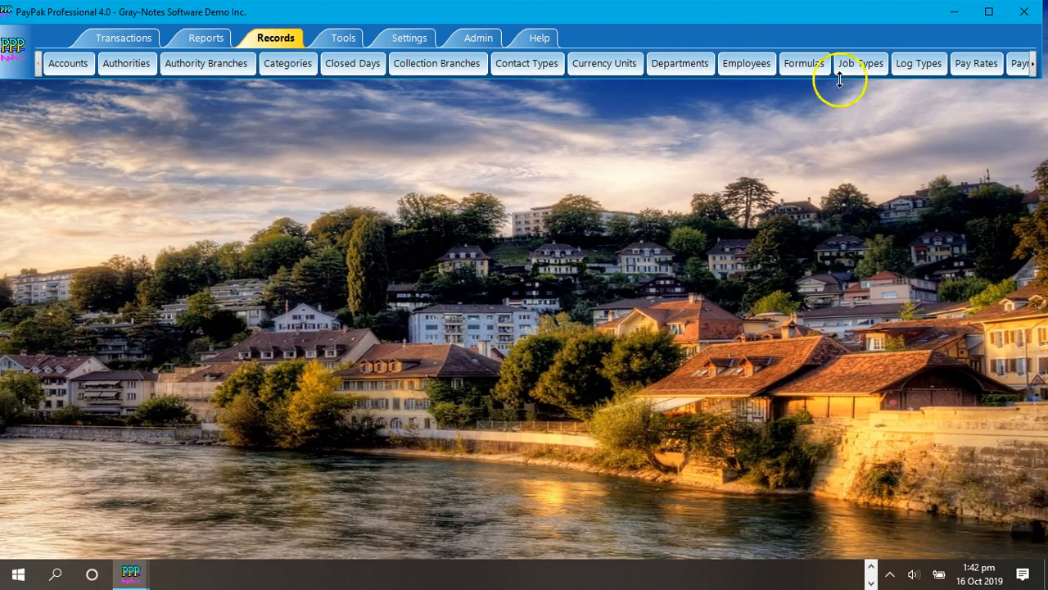
click(750, 66)
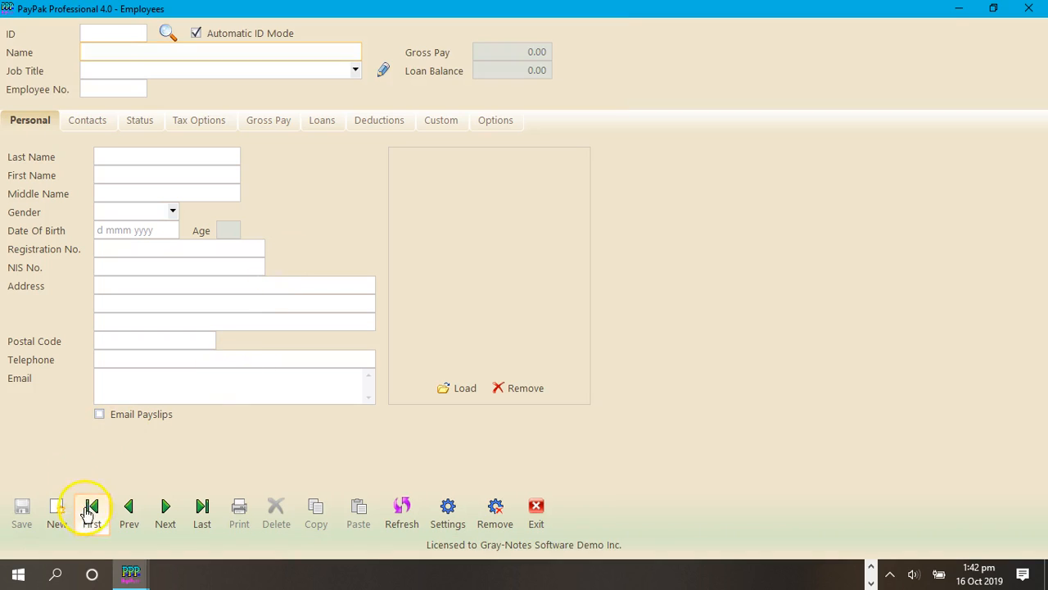
click(90, 511)
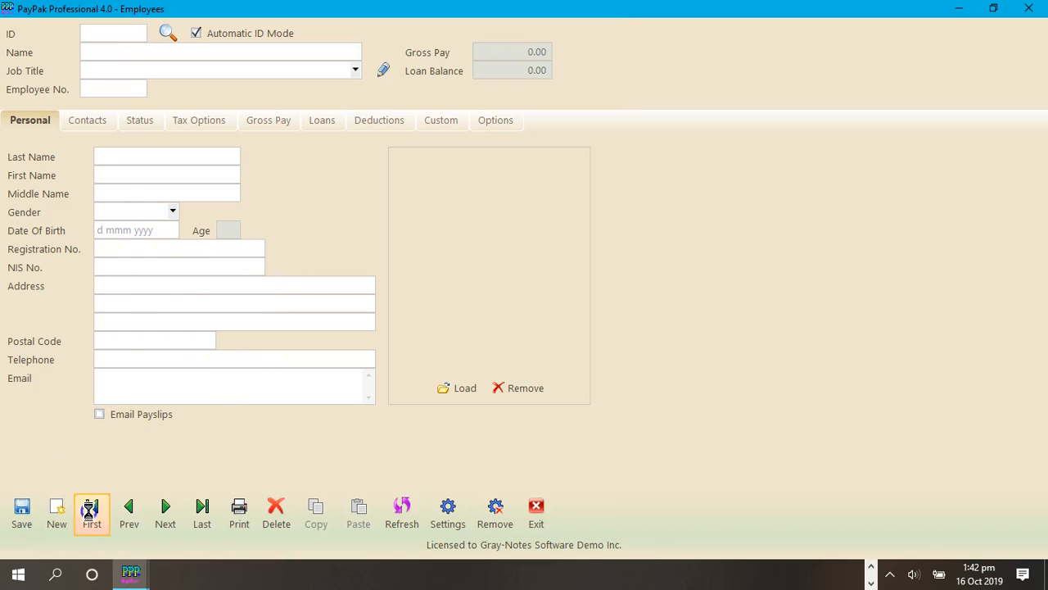
click(276, 120)
click(616, 174)
text(8.5)
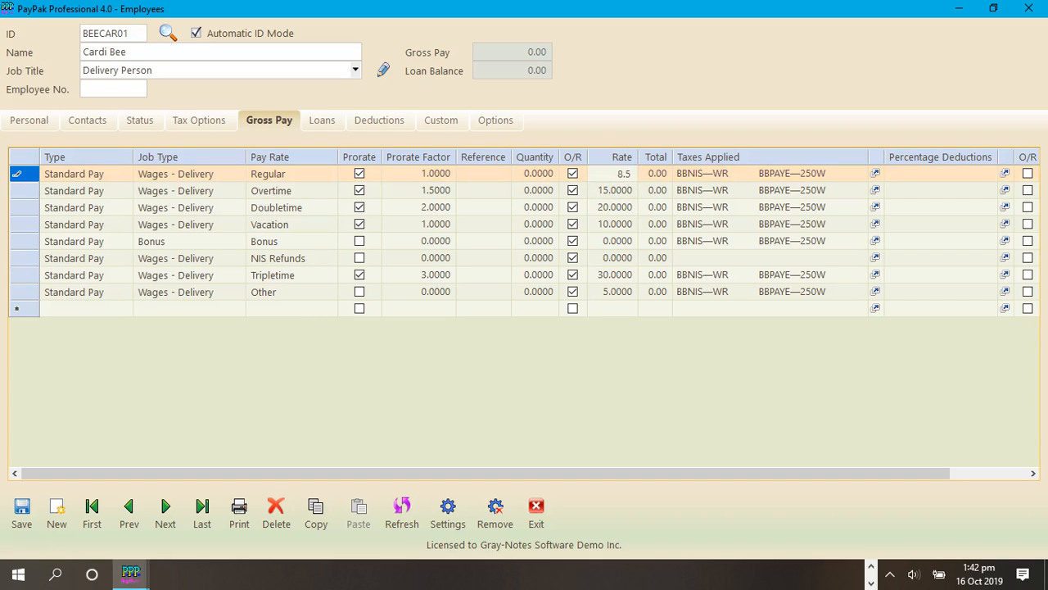
key(Return)
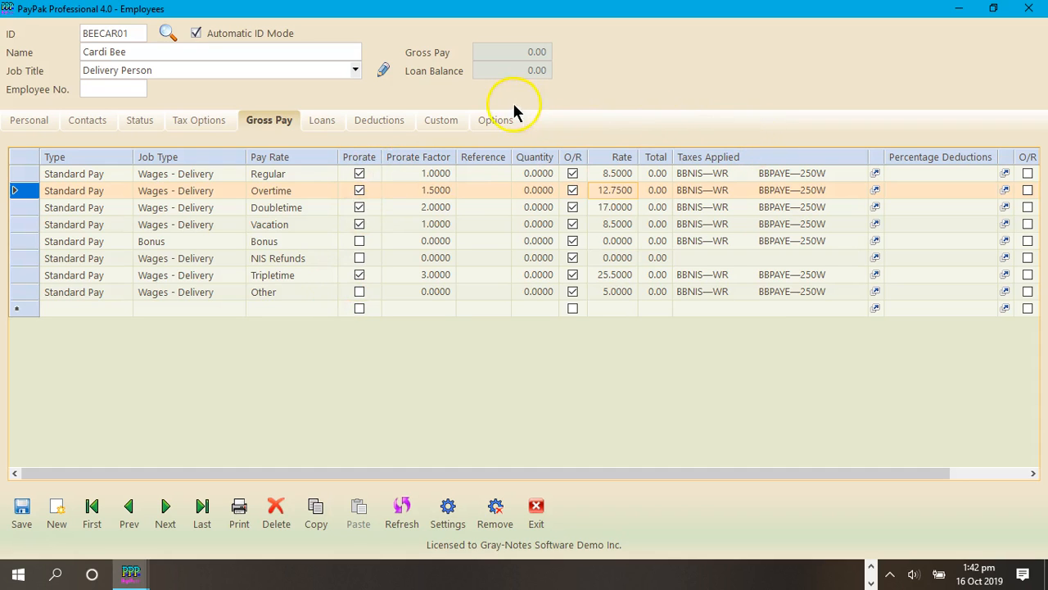
Step: Check the employee's prorating and column display options, save the updated record and close the employee records
click(496, 123)
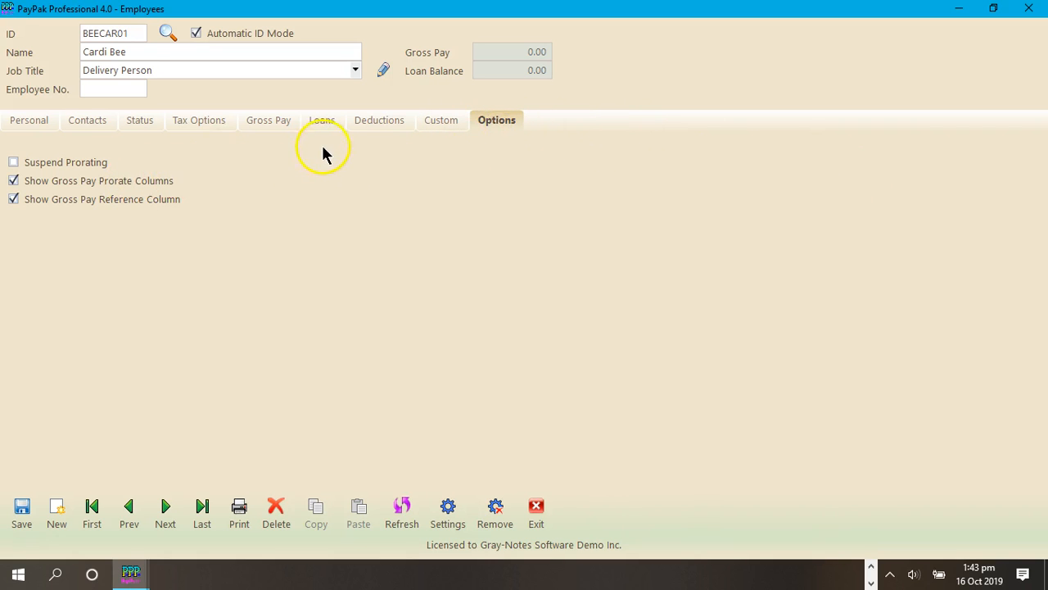
click(274, 131)
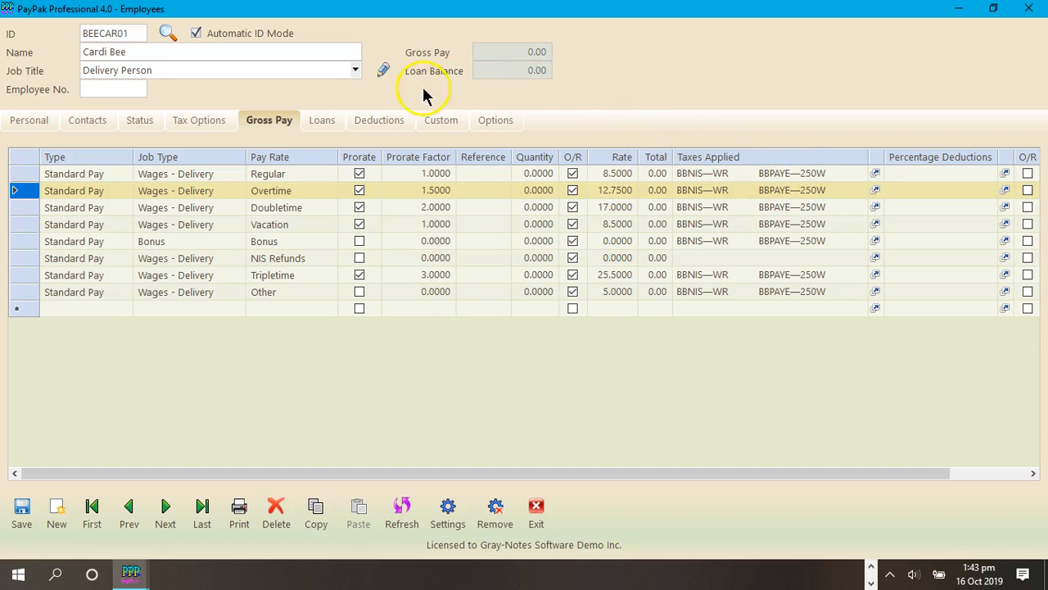
click(21, 512)
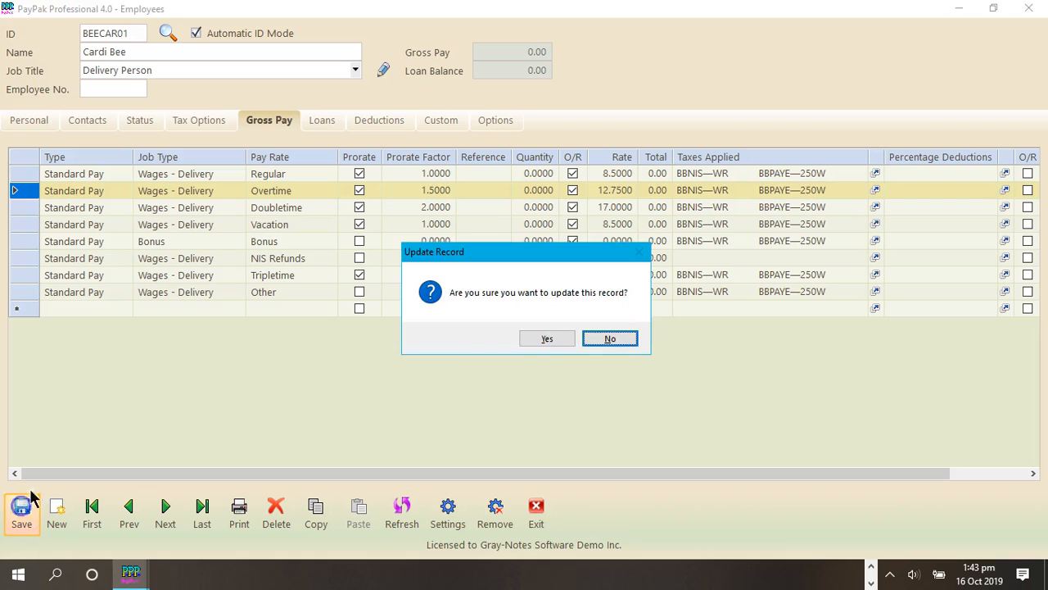
click(547, 339)
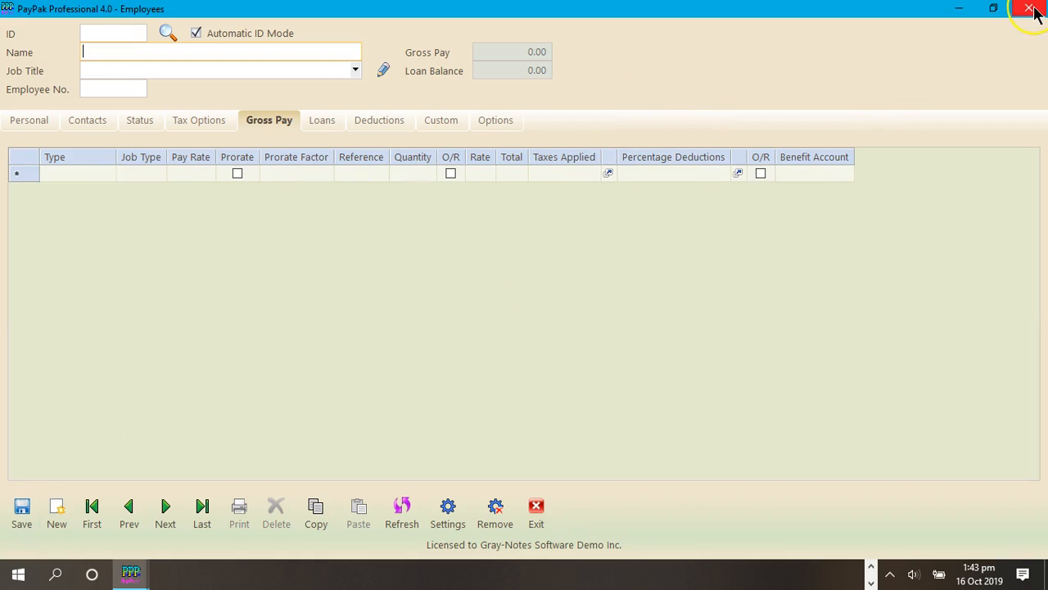
click(1031, 10)
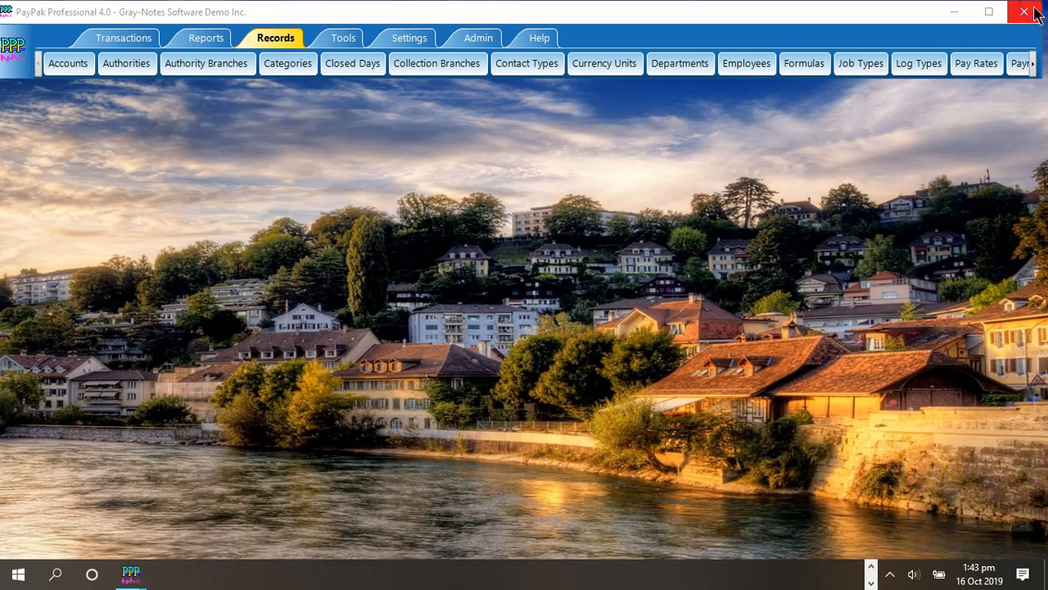
Step: Open unposted batch 51 for editing in a maximized window and view the first entry's gross pay lines
click(124, 39)
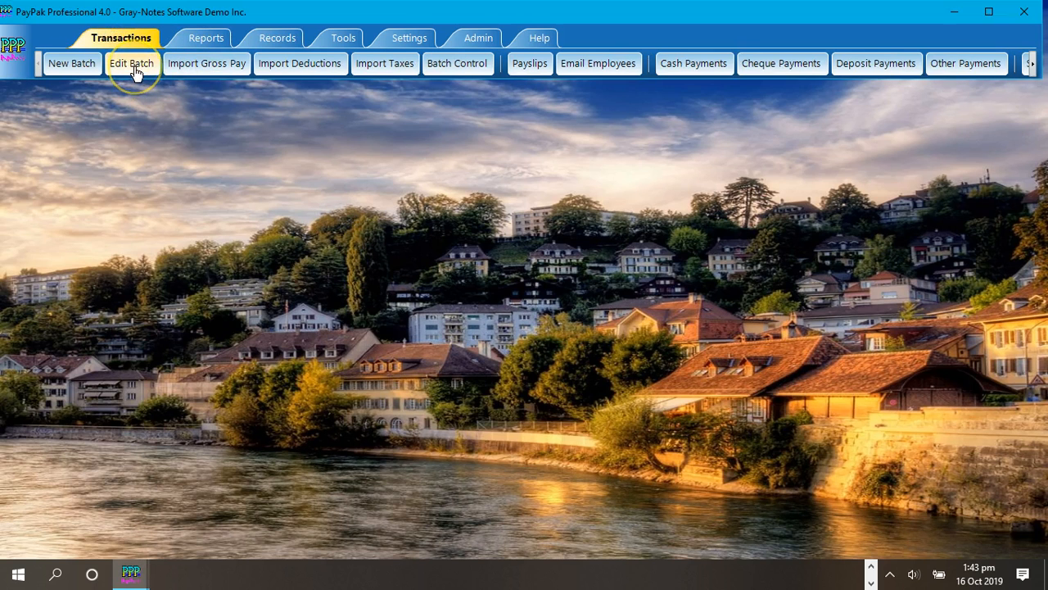
click(133, 66)
click(852, 193)
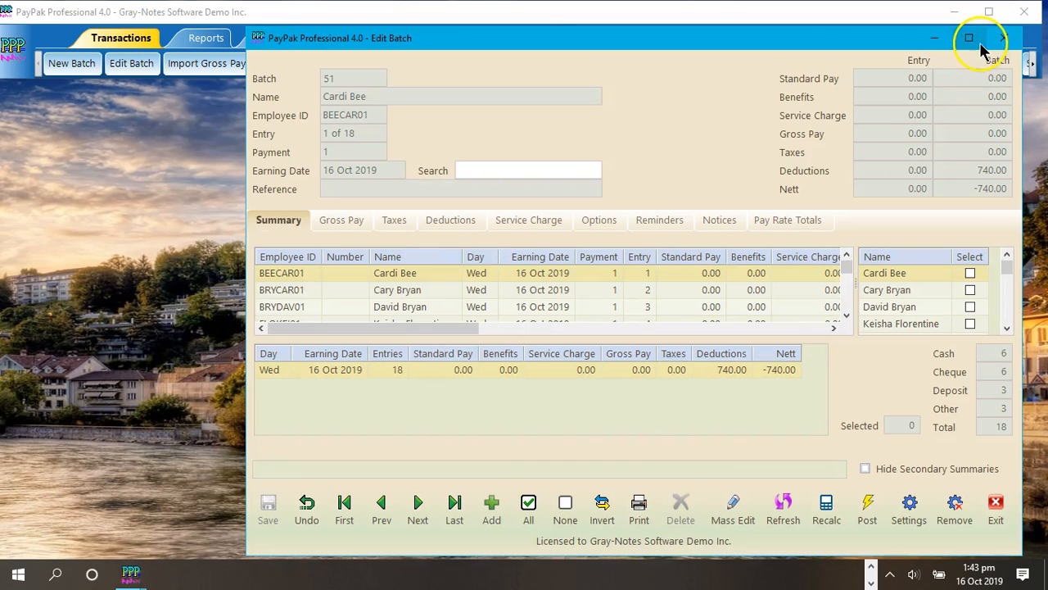
click(971, 38)
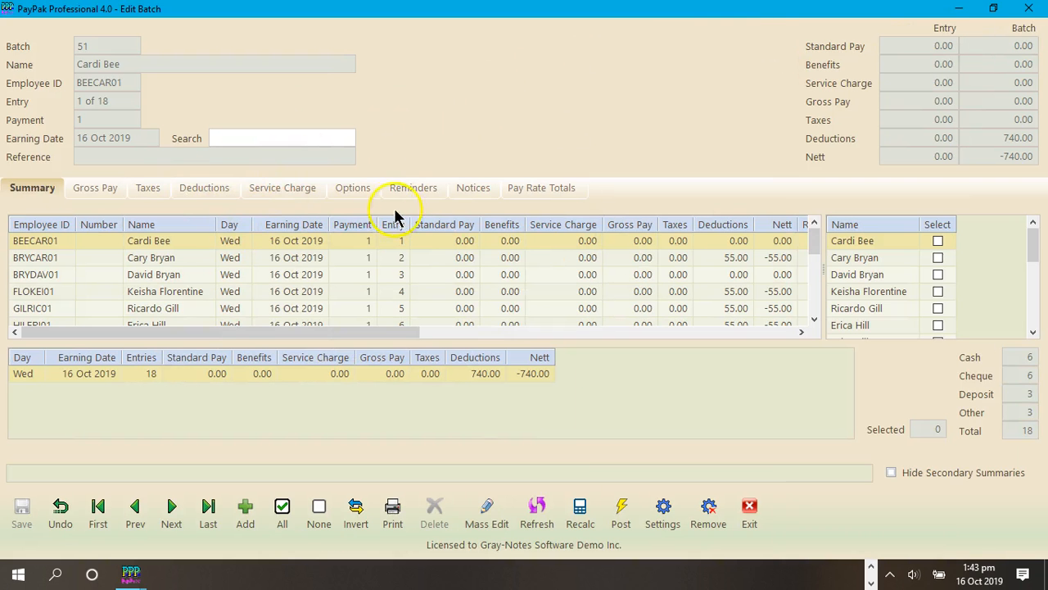
click(113, 195)
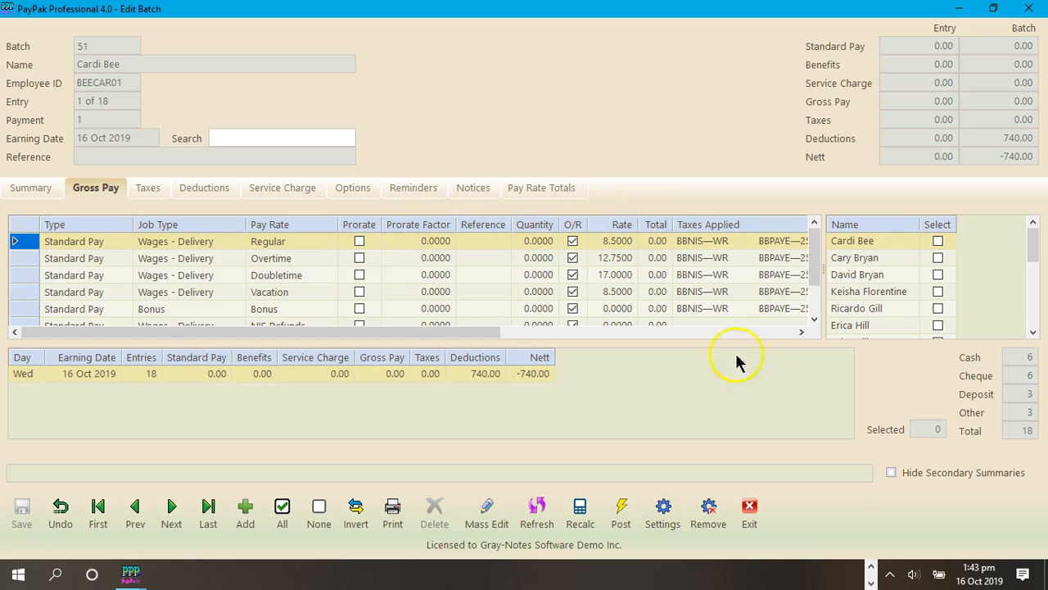
Step: Hide the prorate columns and the reference column in the batch's options and check the gross pay grid
click(353, 190)
click(596, 334)
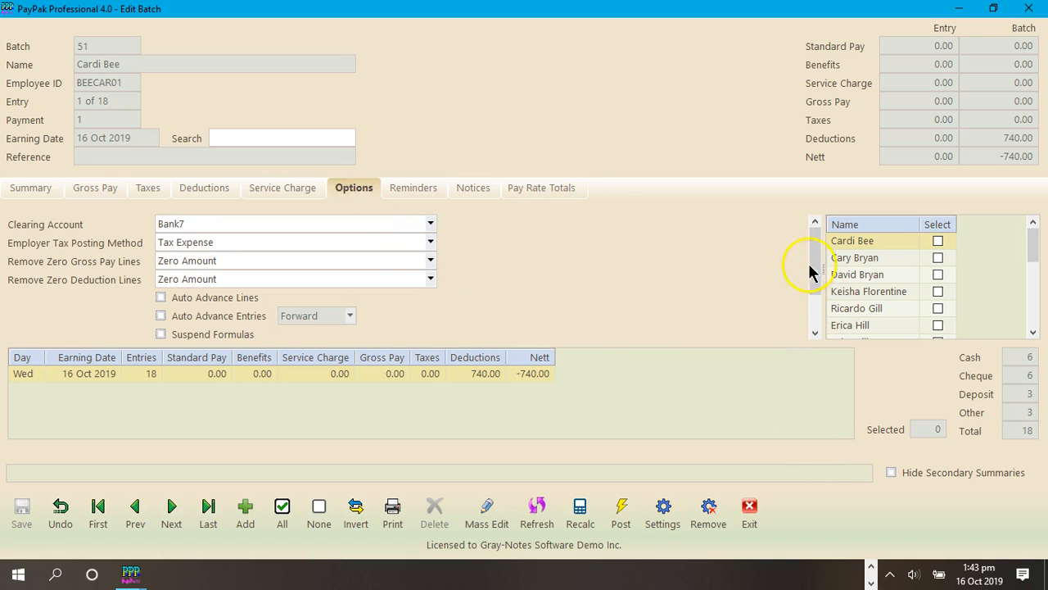
drag(815, 245, 818, 282)
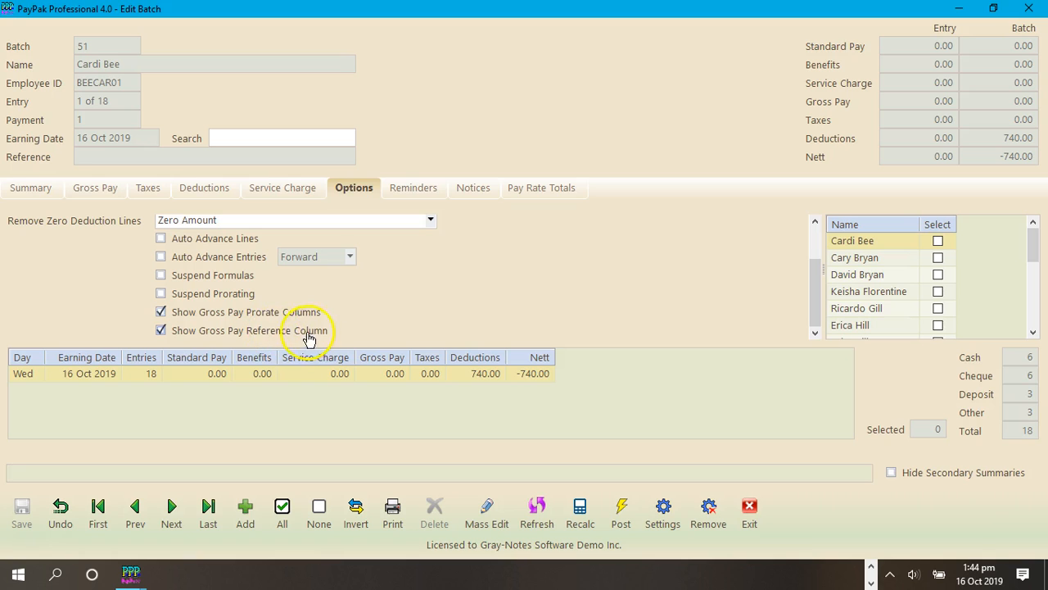
click(271, 312)
click(264, 332)
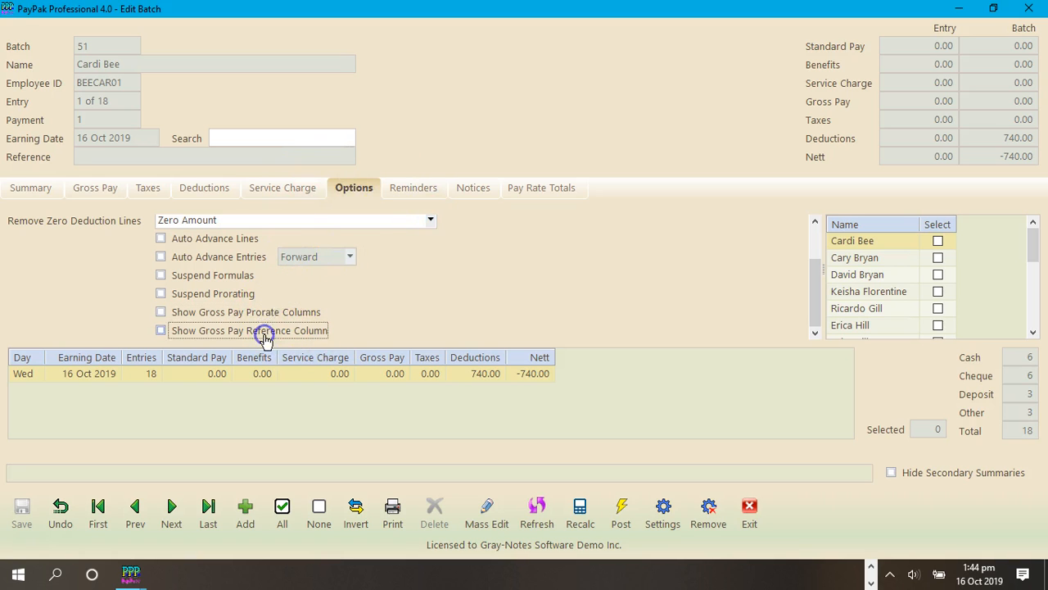
click(90, 197)
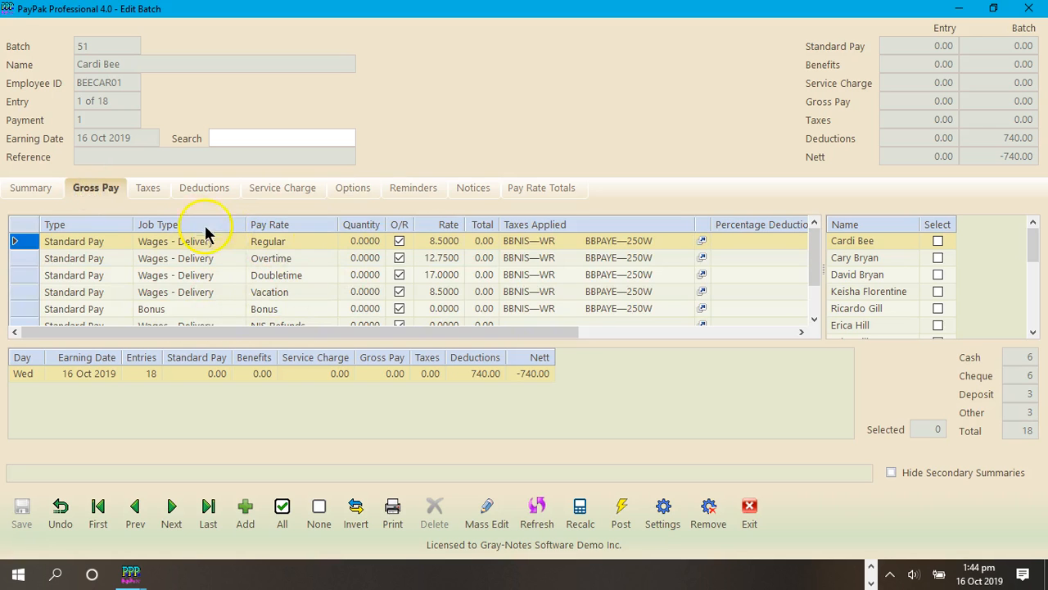
Step: Show the gross pay prorate columns and the reference column again in the batch's options
click(350, 190)
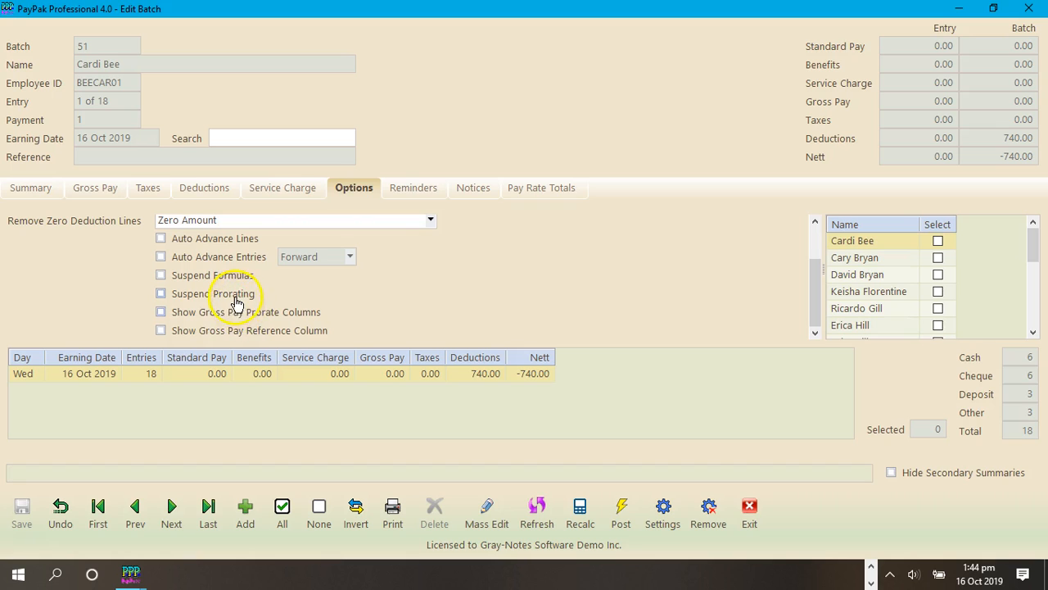
click(236, 312)
click(219, 330)
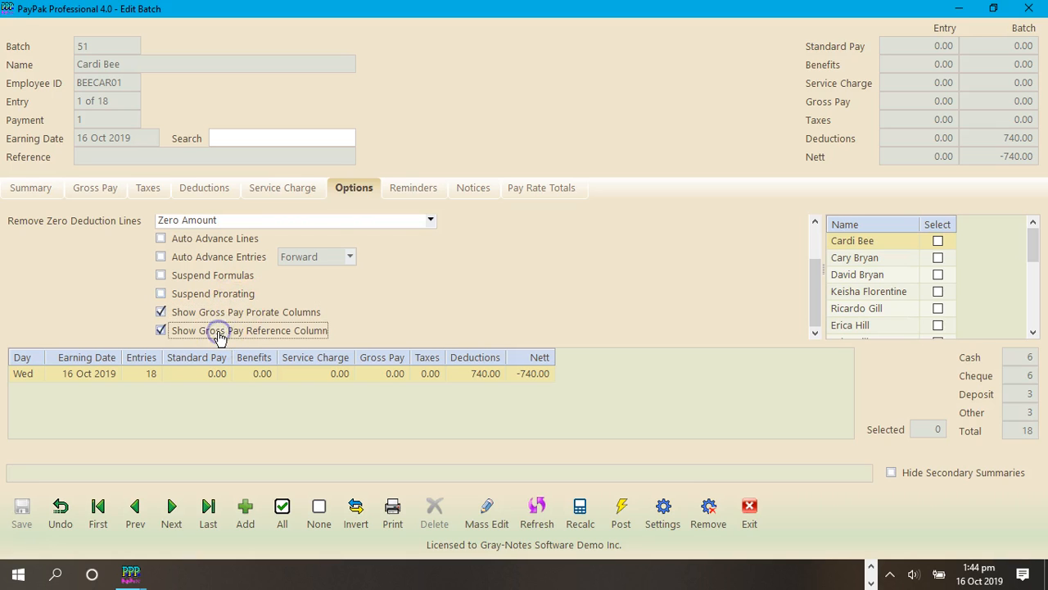
Step: Suspend prorating for the batch, lift the suspension again, and close the batch and the list of unposted batches
click(186, 294)
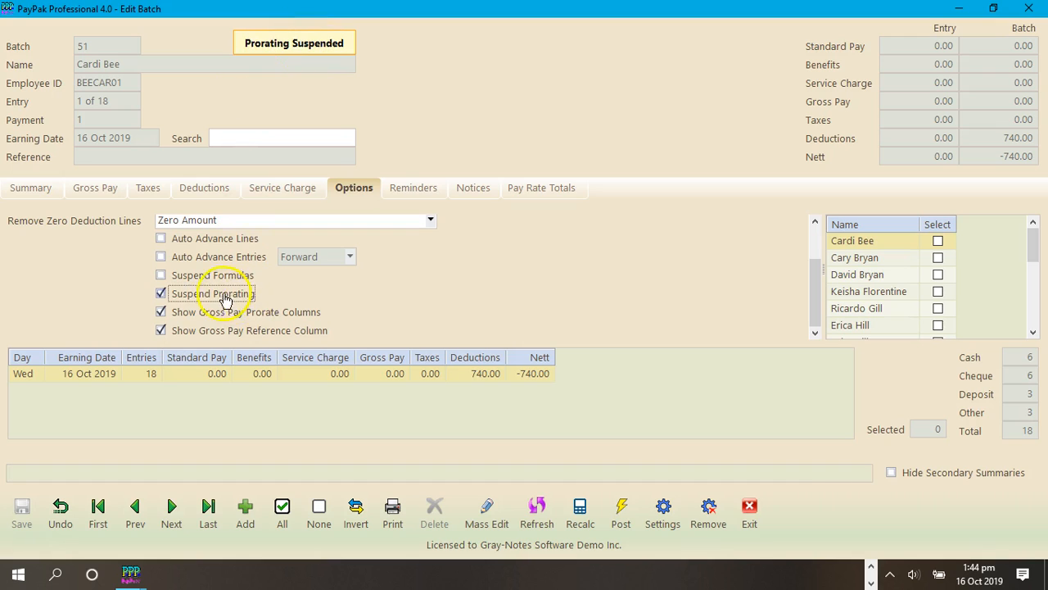
click(188, 295)
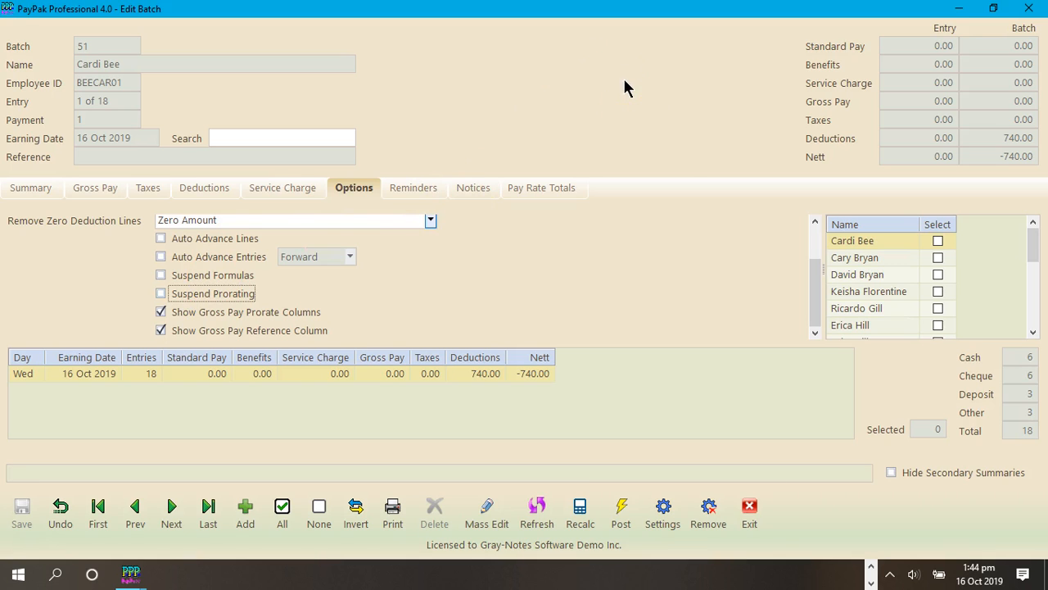
click(750, 511)
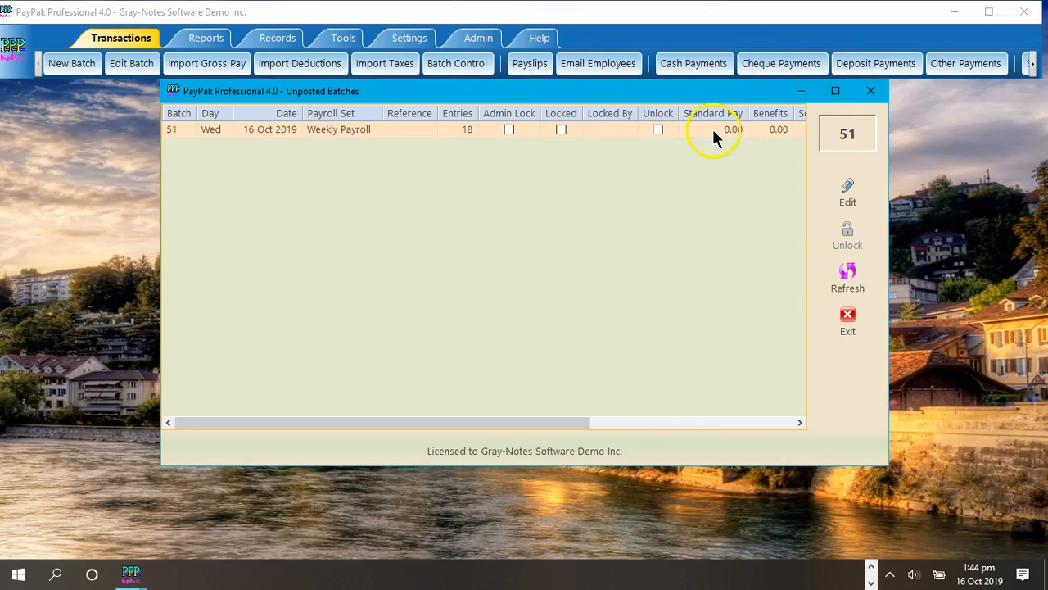
click(871, 92)
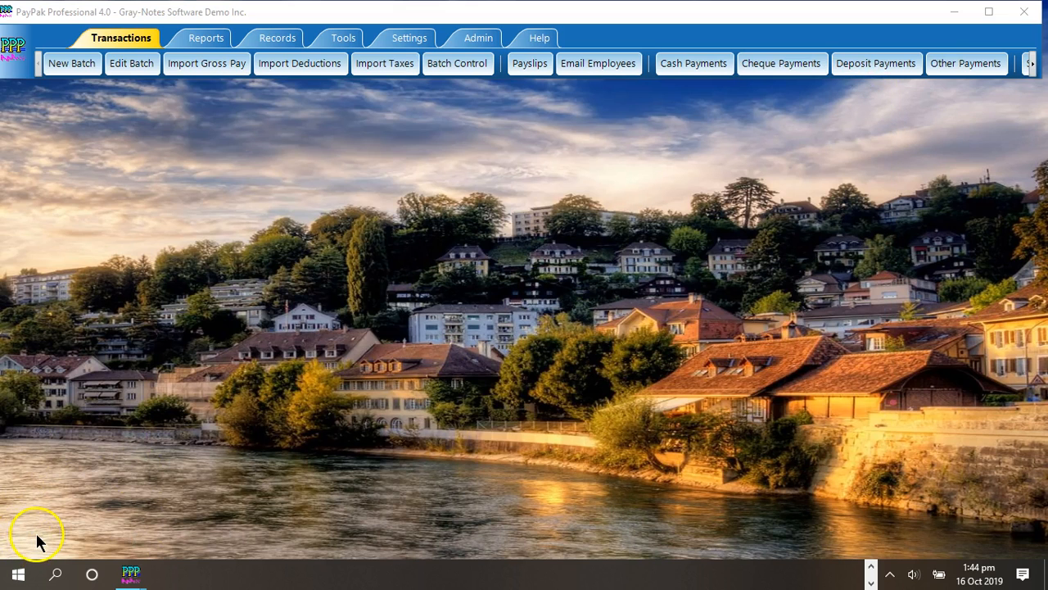